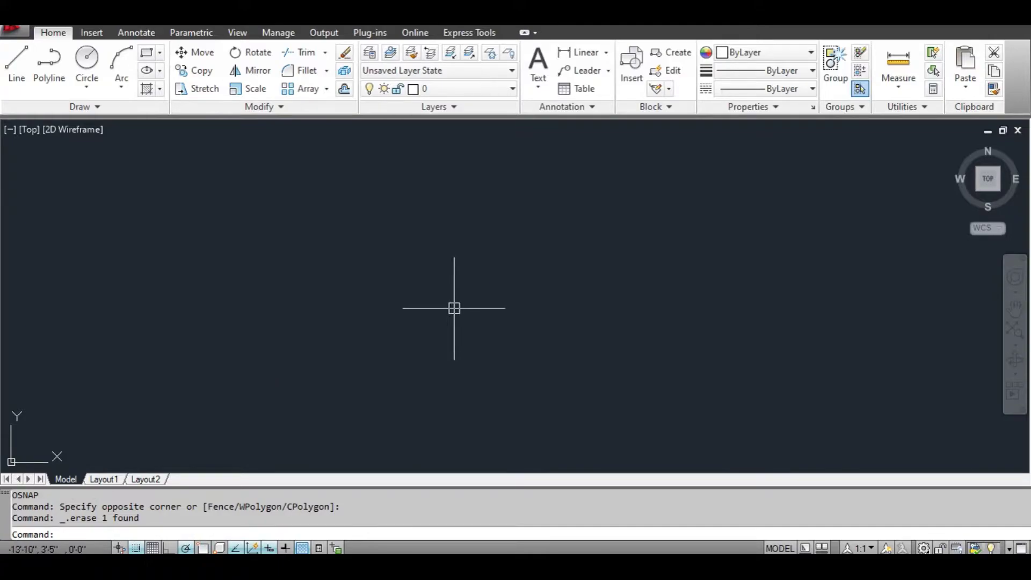
Draw a circle with a radius of 10' in the empty drawing area.
left_click(87, 60)
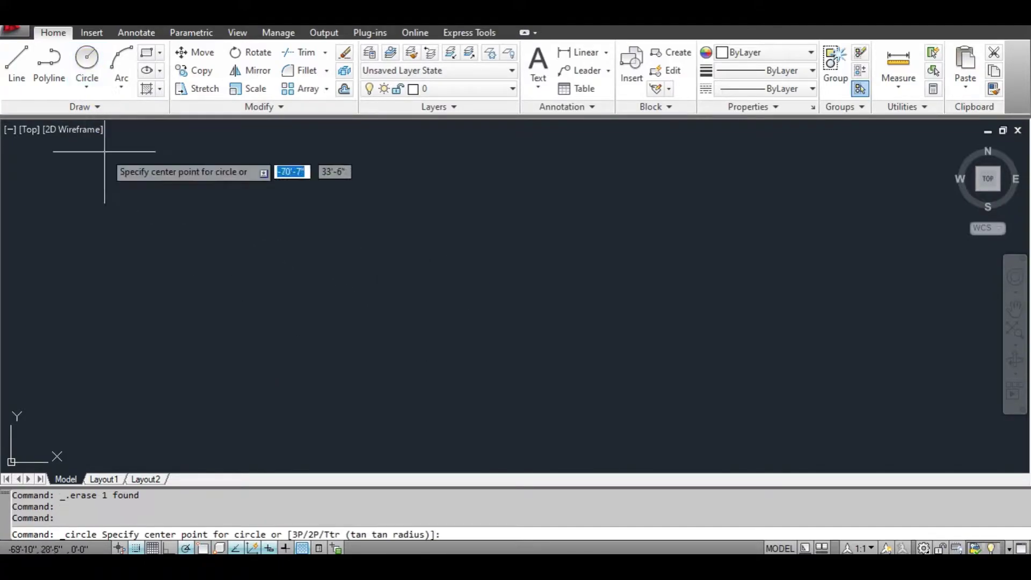
left_click(195, 293)
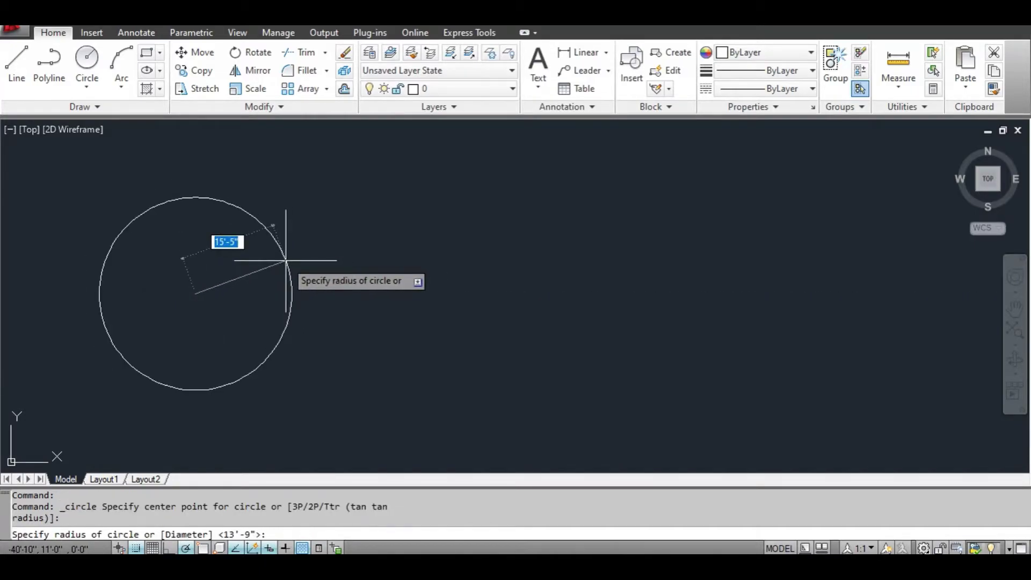
type("10'")
key("Return")
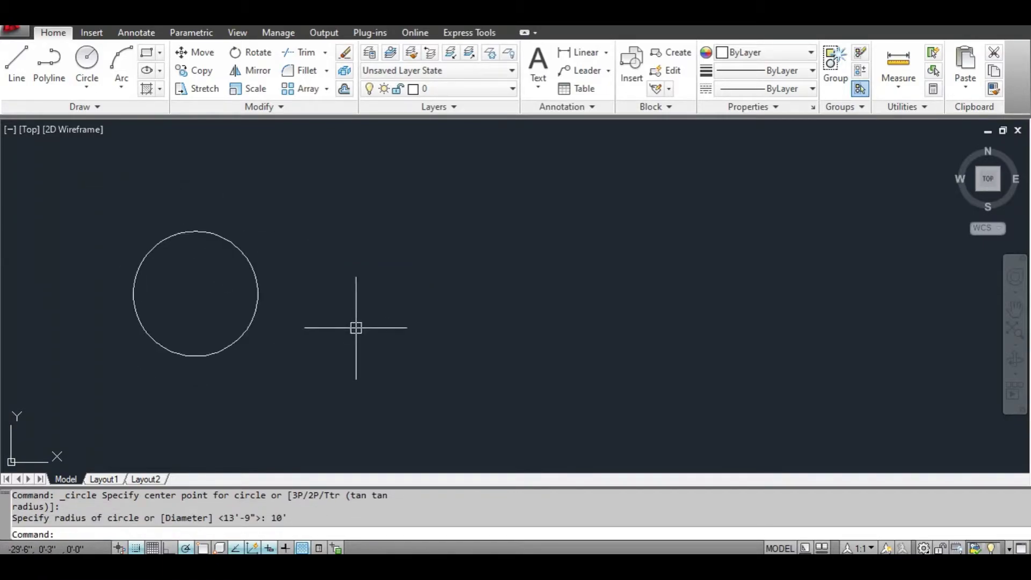
Draw a rectangle 15' wide and 10' high, well to the right of the circle.
type("rec")
key("Return")
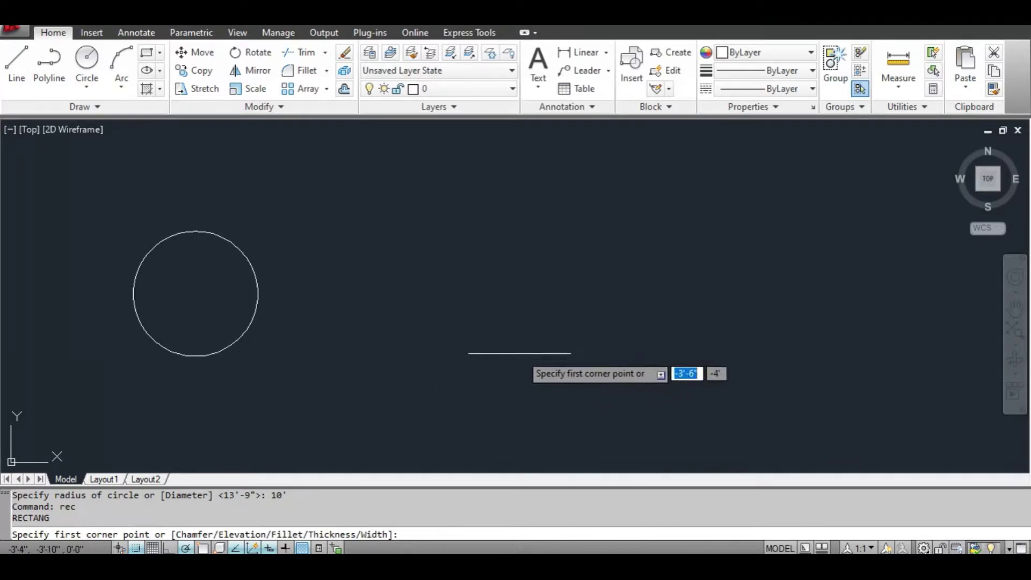
left_click(651, 346)
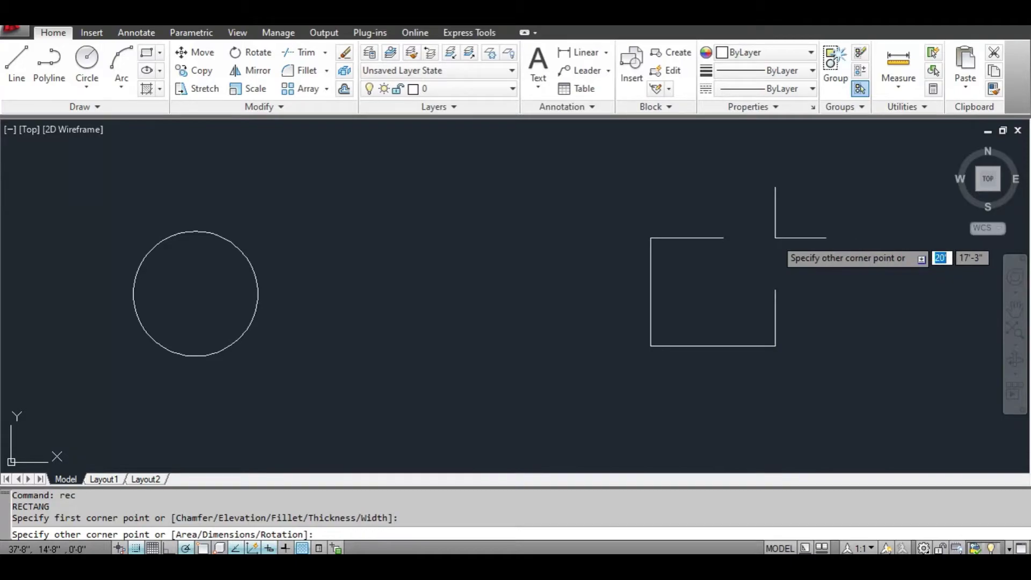
type("15")
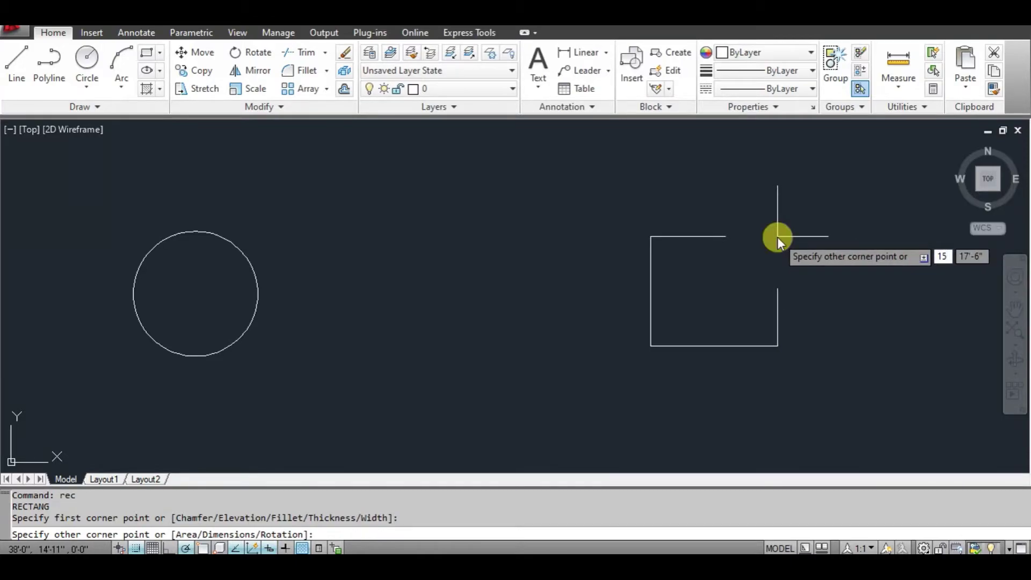
type("'10")
key("Tab")
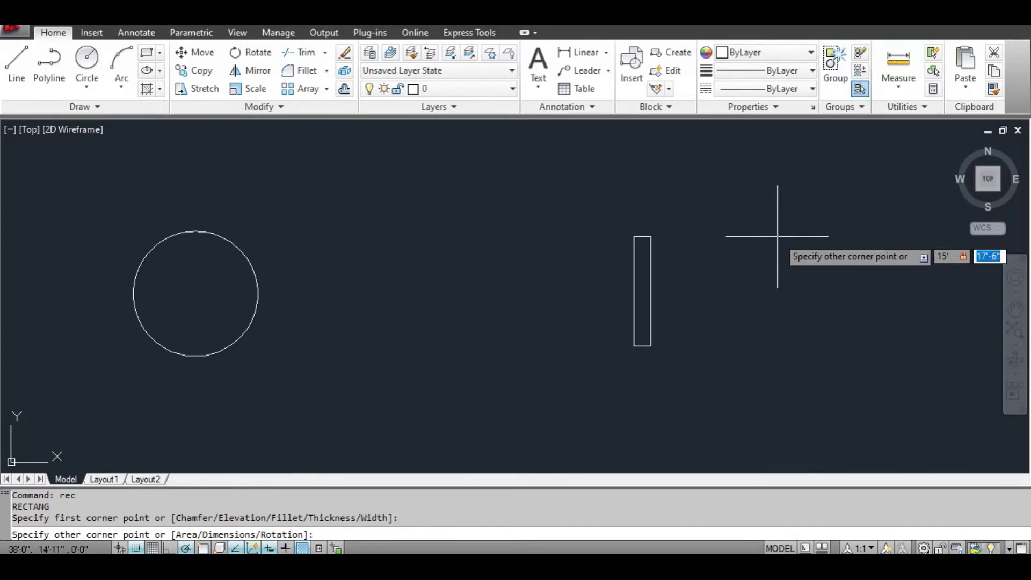
type("10")
key("Return")
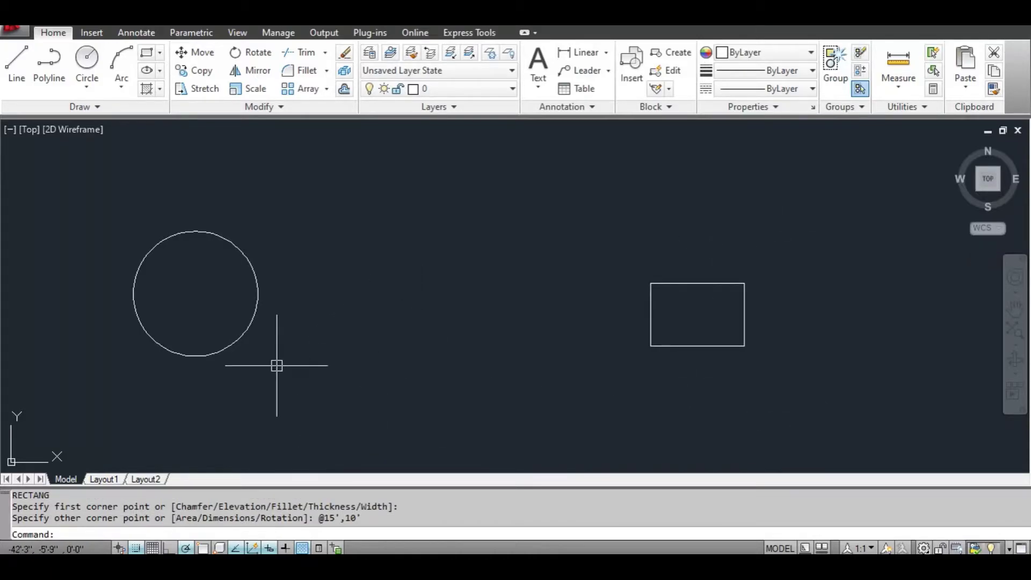
Enable the Endpoint object snap mode and try it on the rectangle's corners with the Line command, without drawing a line.
left_click(16, 58)
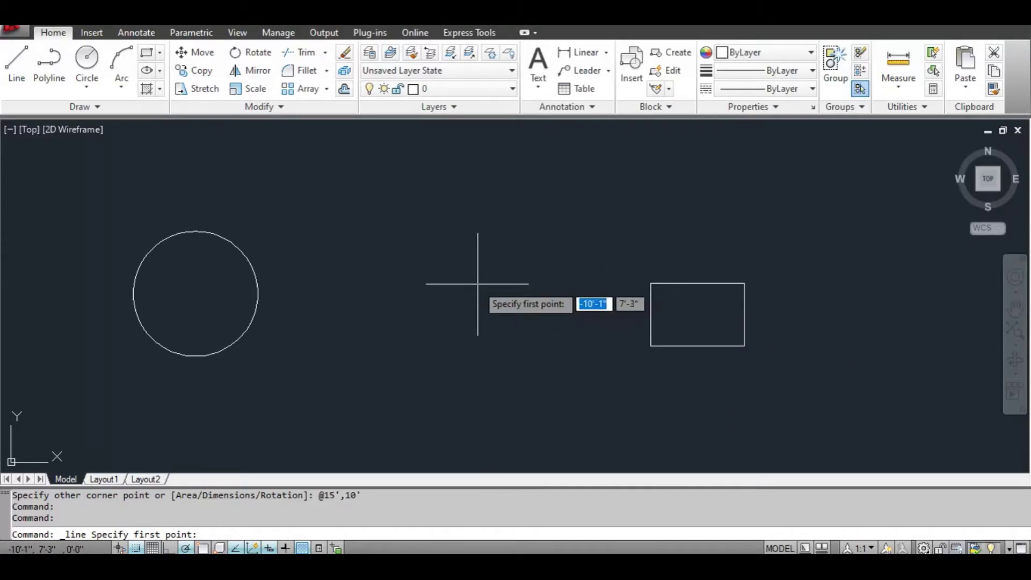
key("Escape")
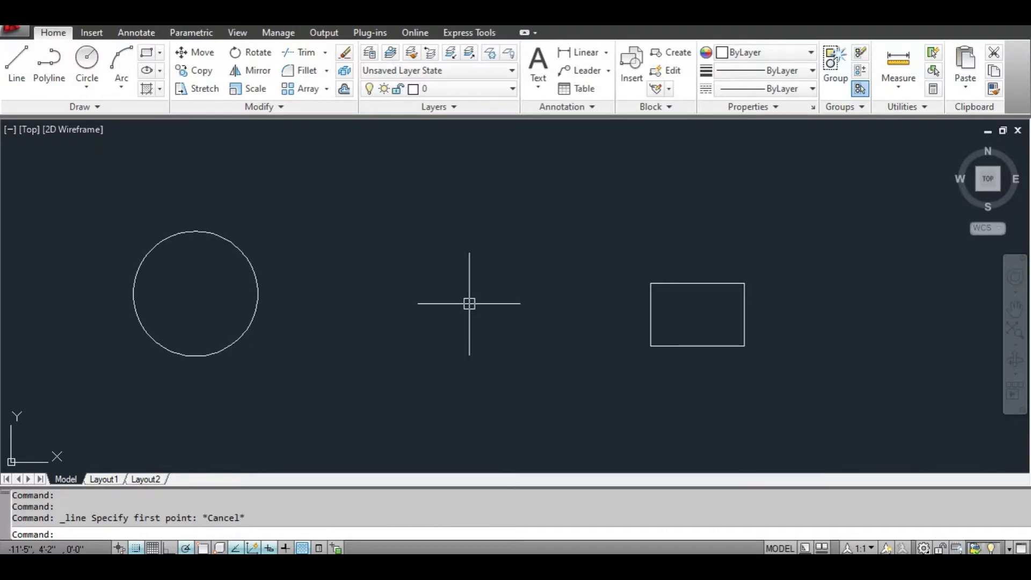
type("OS")
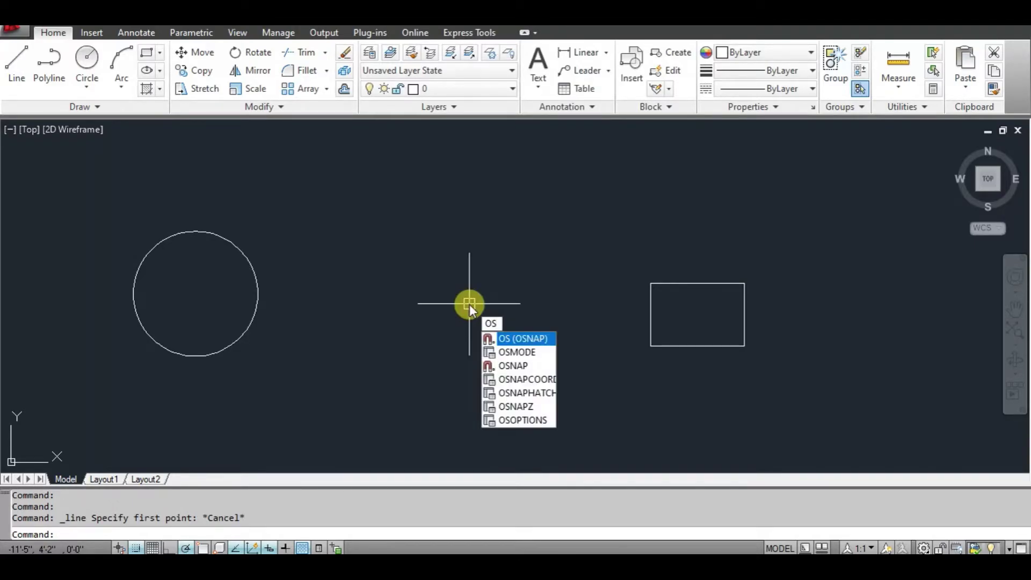
key("Return")
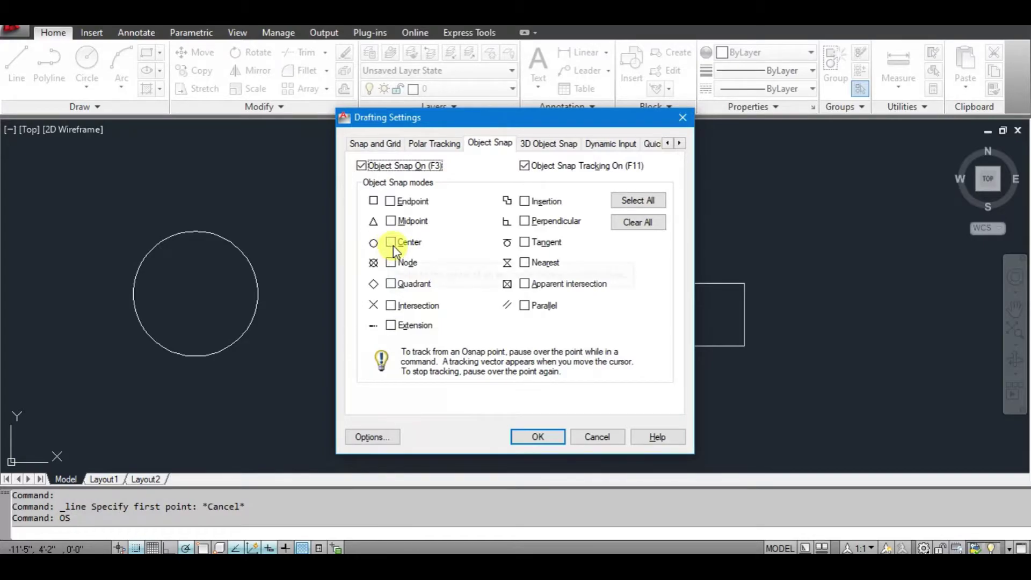
left_click(392, 202)
left_click(527, 439)
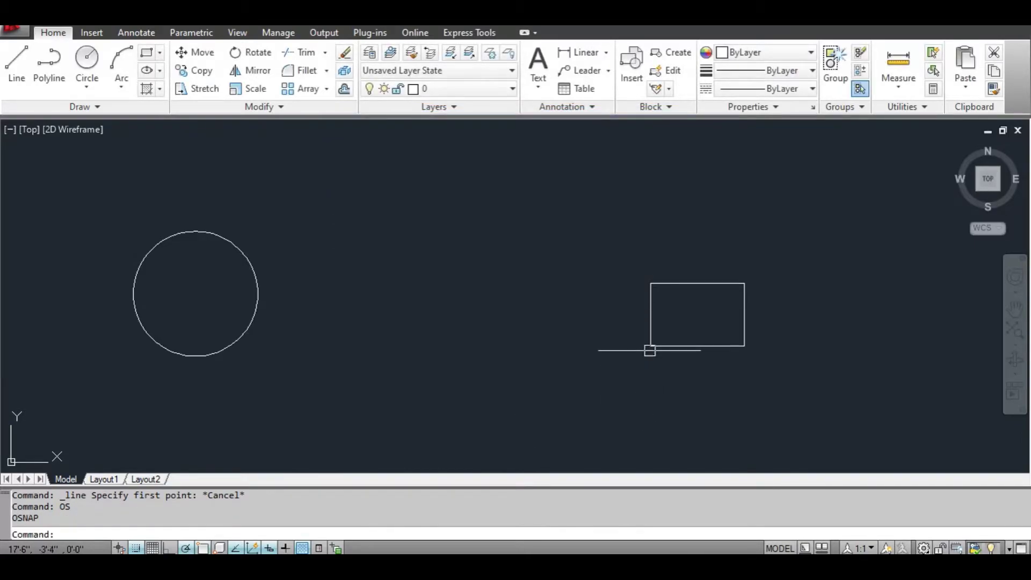
left_click(25, 57)
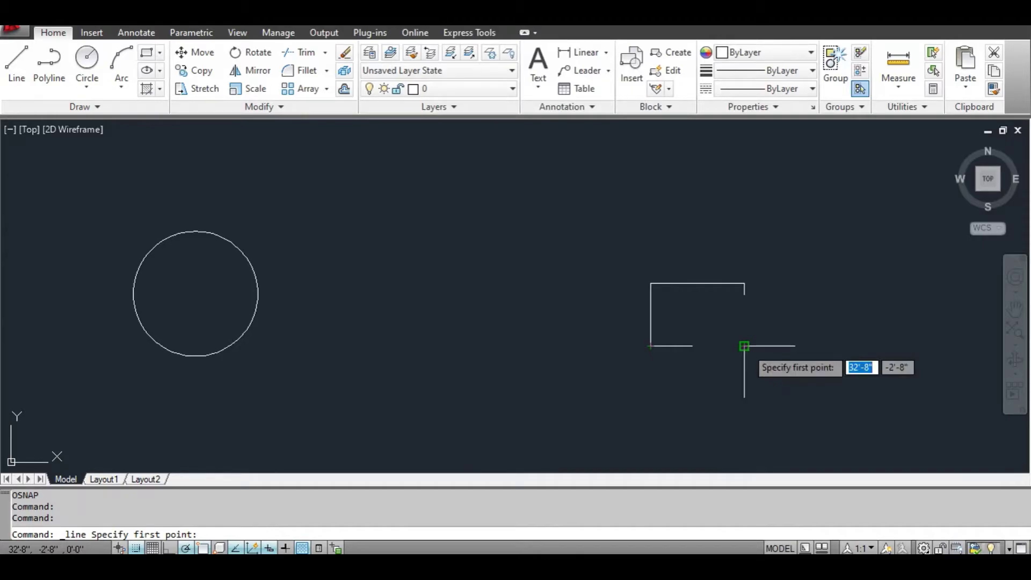
key("Escape")
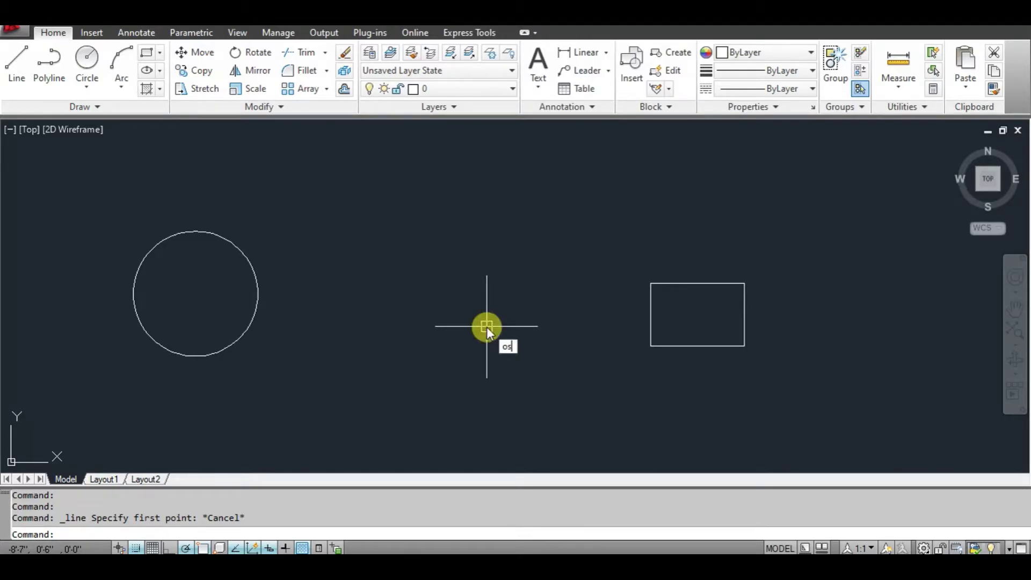
Enable the Midpoint object snap mode and try it on the rectangle's sides with the Line command, without drawing a line.
type("os")
key("Return")
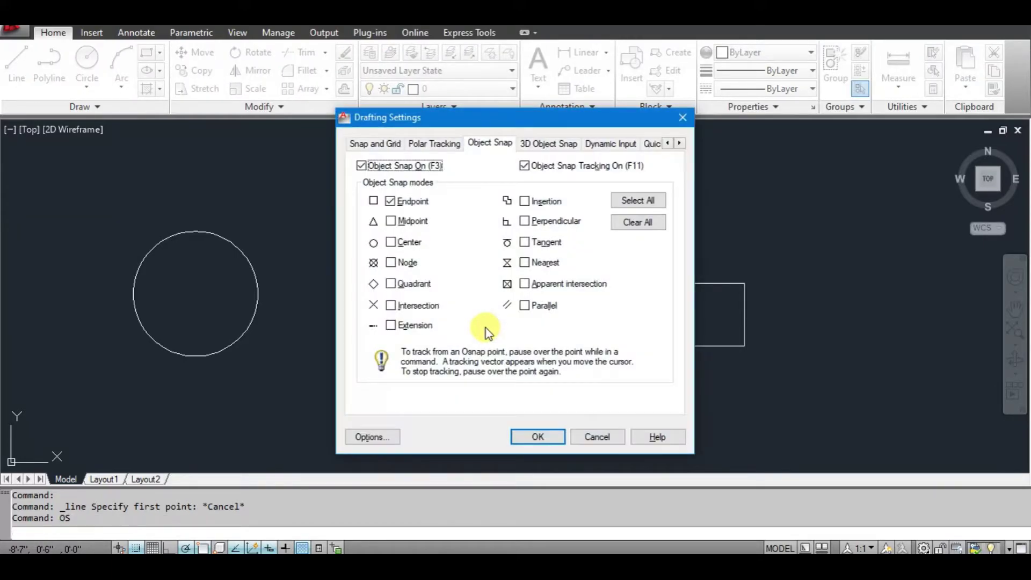
left_click(392, 222)
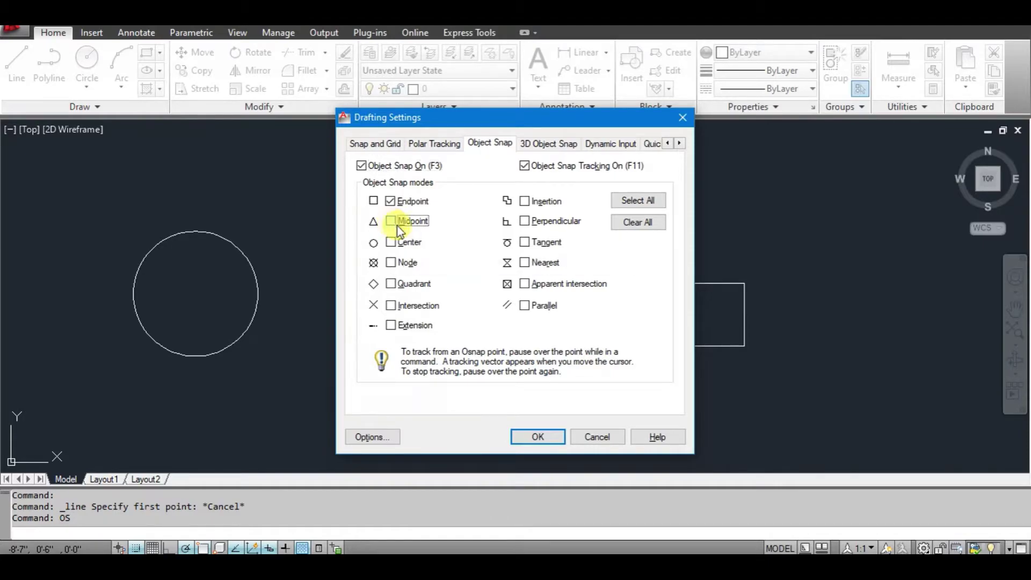
left_click(536, 439)
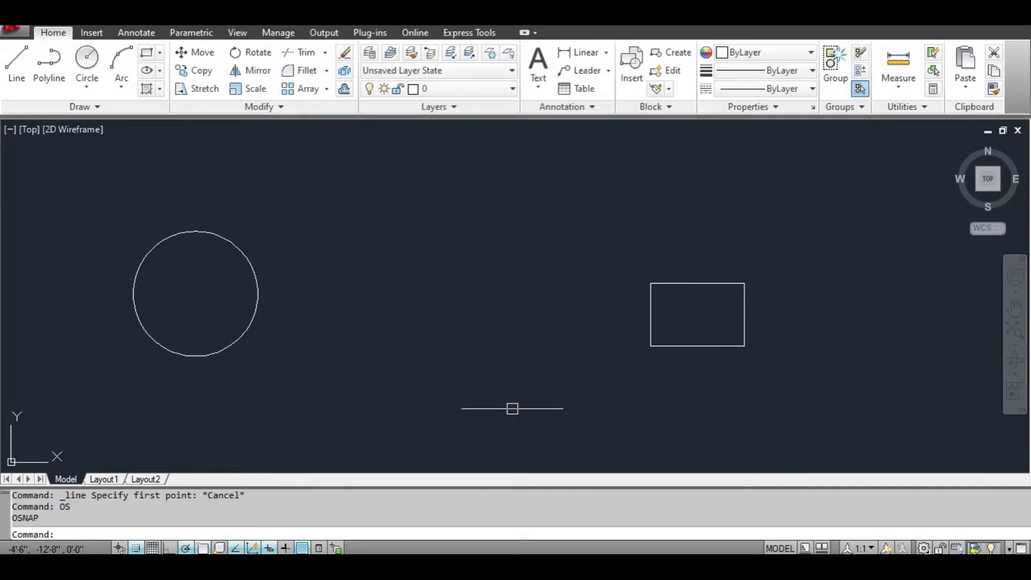
type("L")
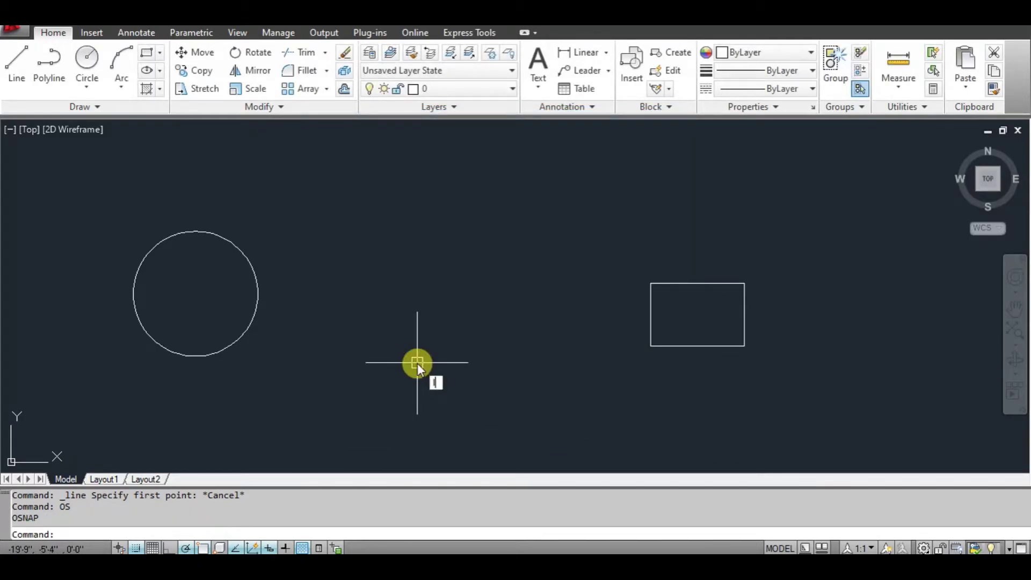
key("Return")
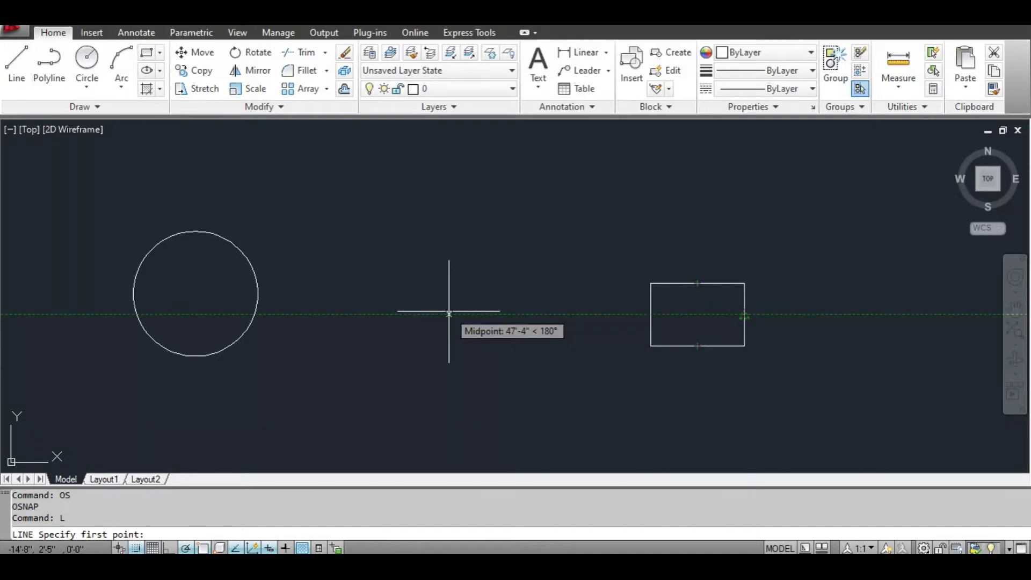
key("Escape")
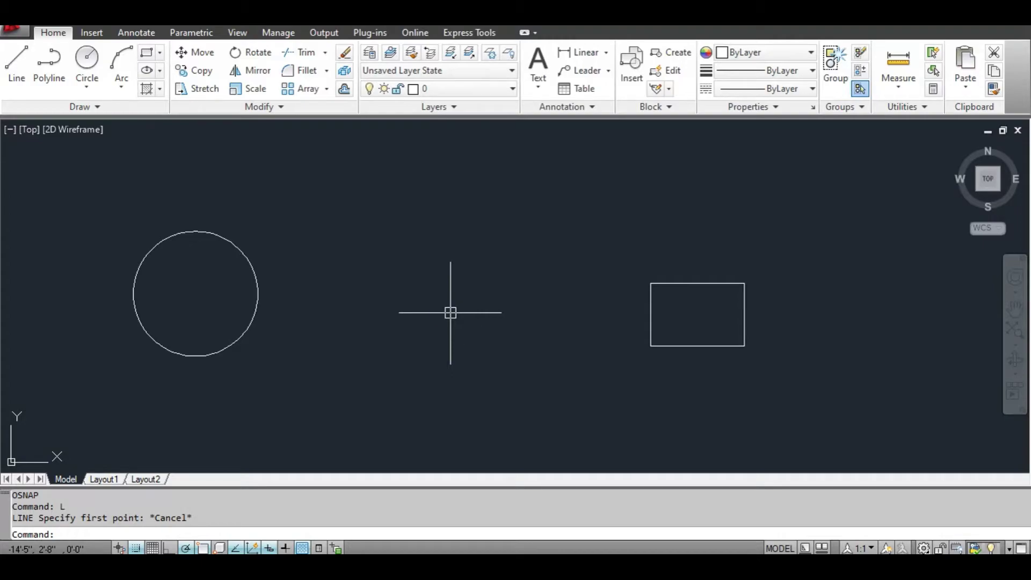
Enable the Center object snap mode and try it on the circle with the Line command, without drawing a line.
type("os")
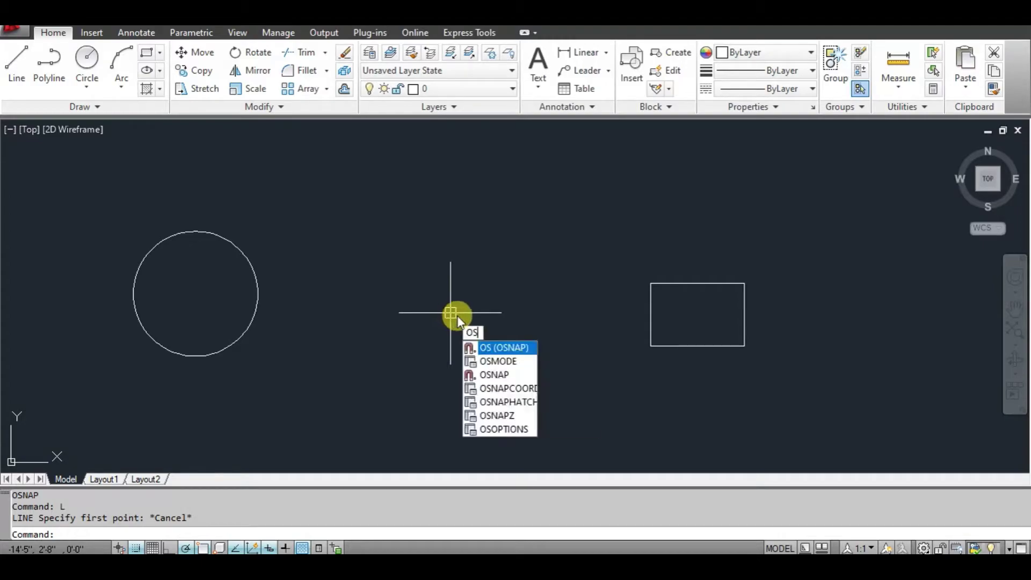
left_click(498, 349)
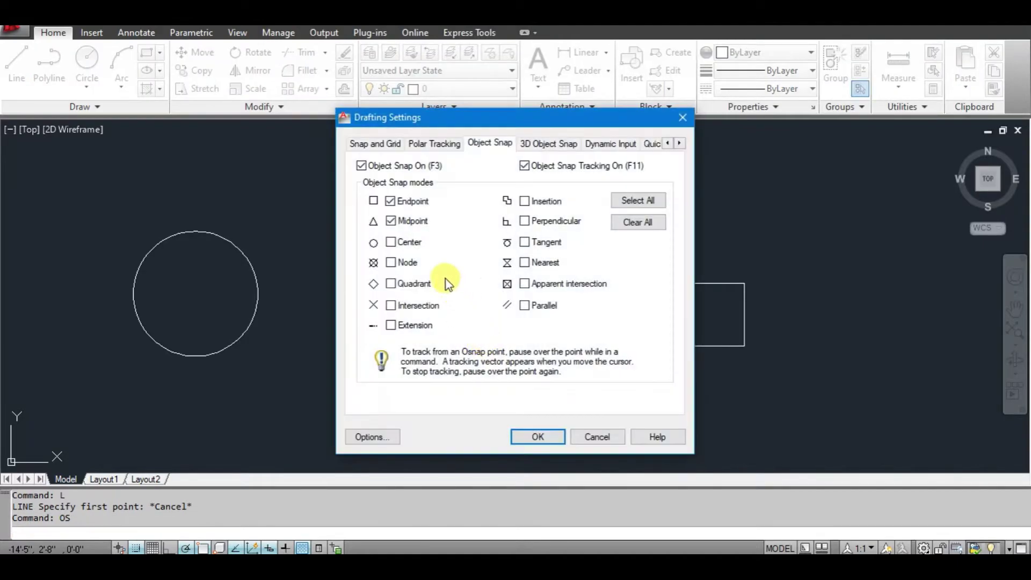
left_click(391, 243)
left_click(530, 436)
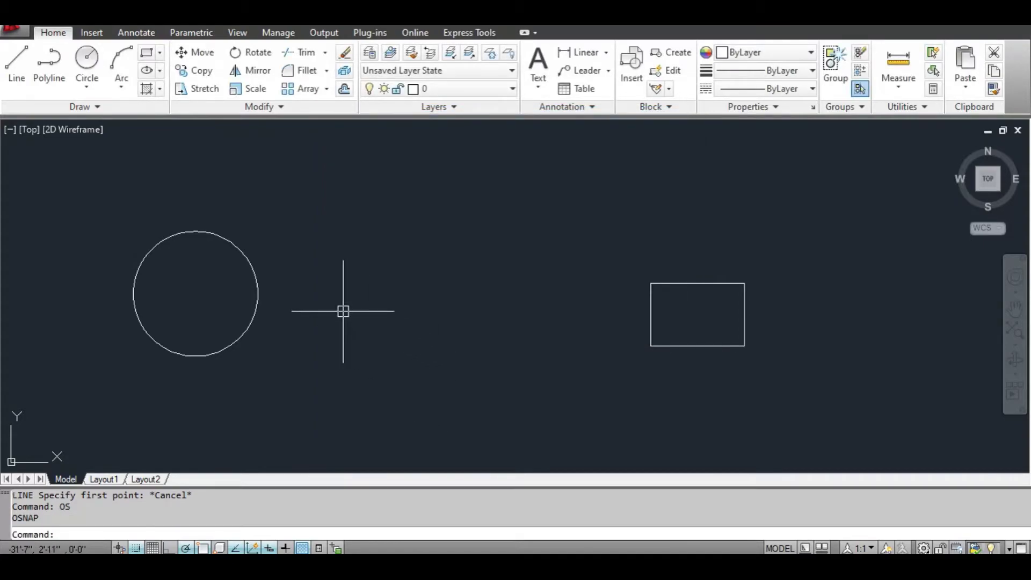
type("l")
key("Return")
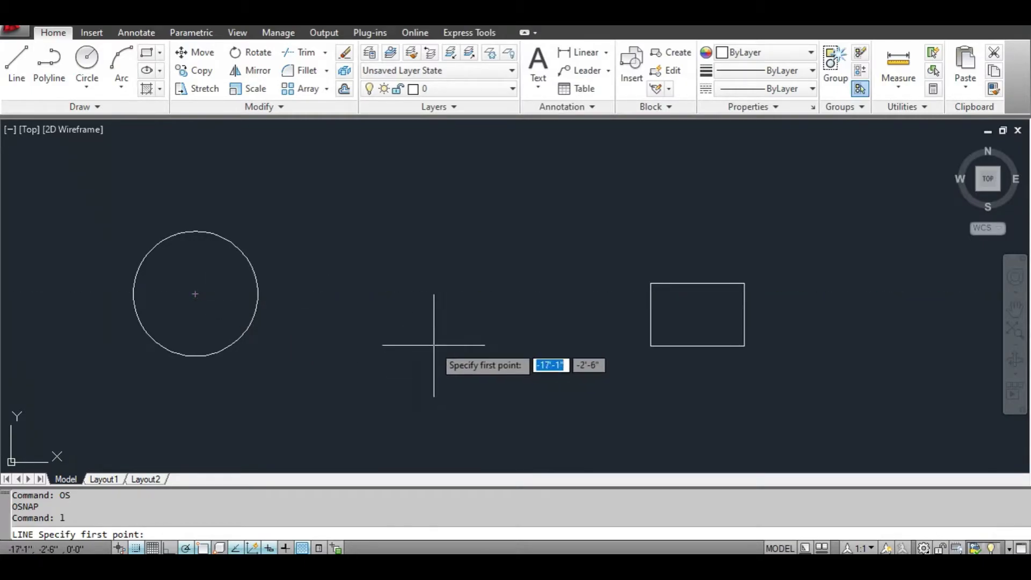
key("Escape")
Add a linear dimension to the rectangle's bottom edge, placed just below it.
scroll(458, 363, "down", 3)
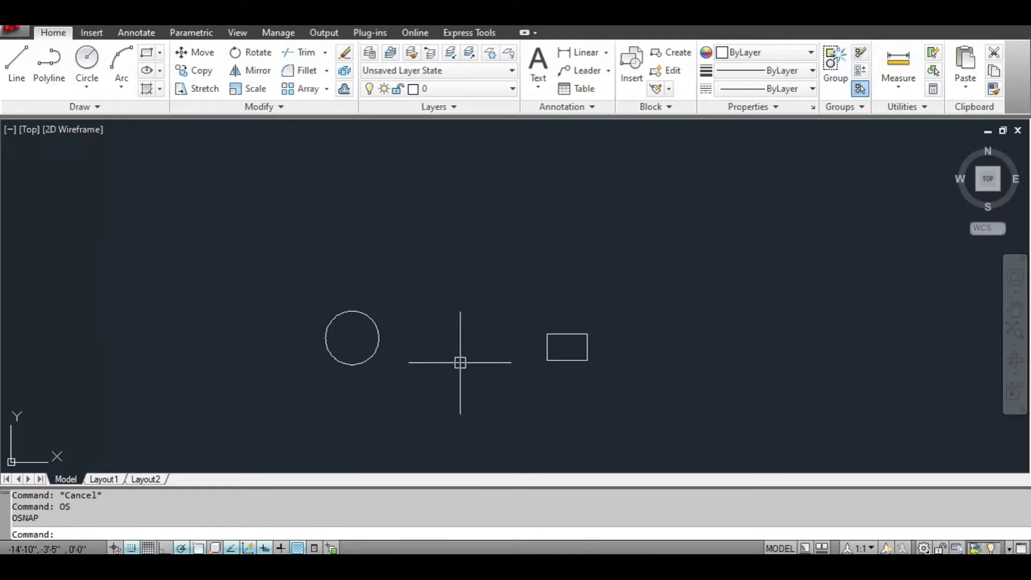
scroll(463, 349, "up", 2)
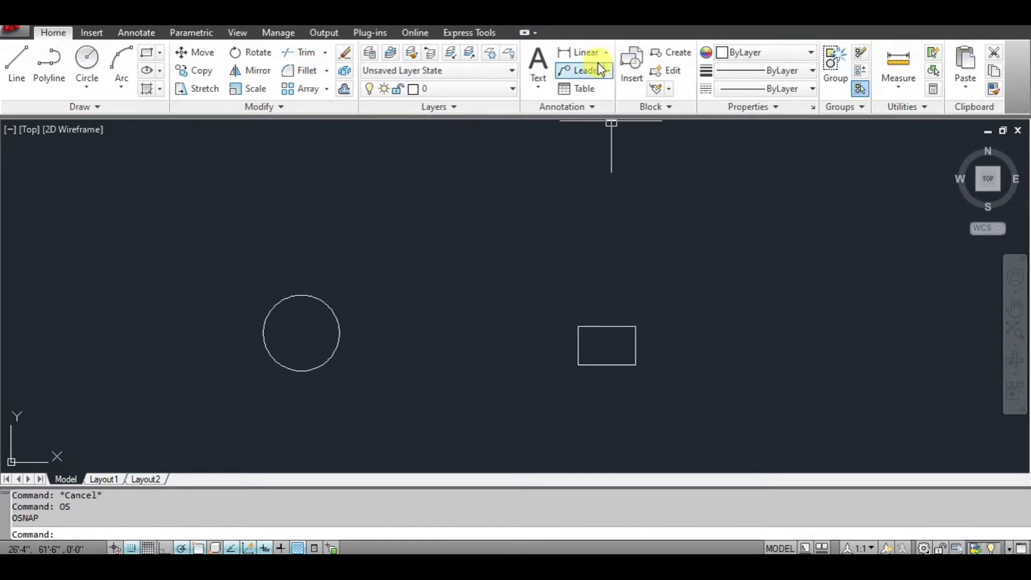
left_click(583, 54)
scroll(579, 379, "up", 1)
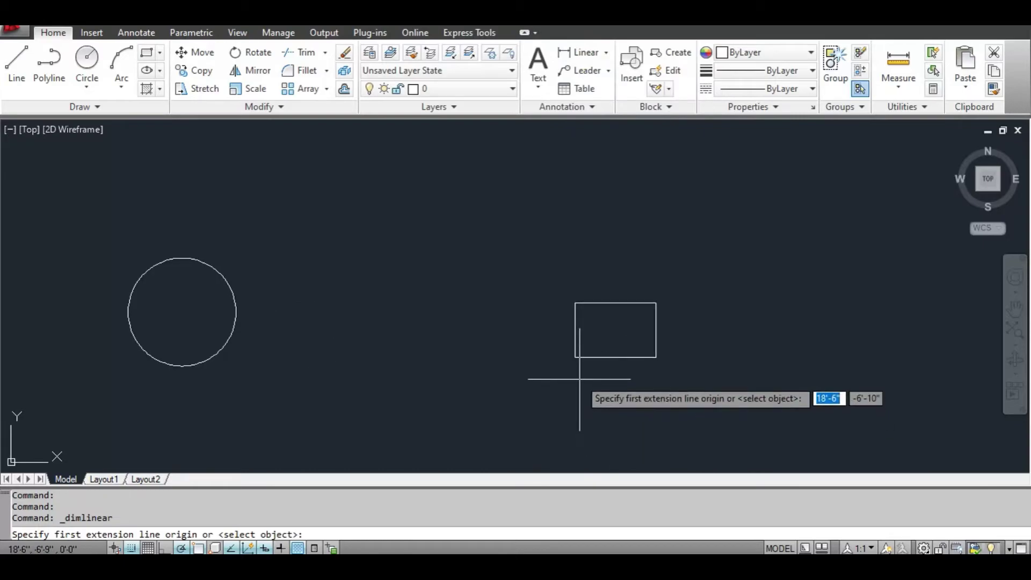
left_click(575, 357)
left_click(657, 357)
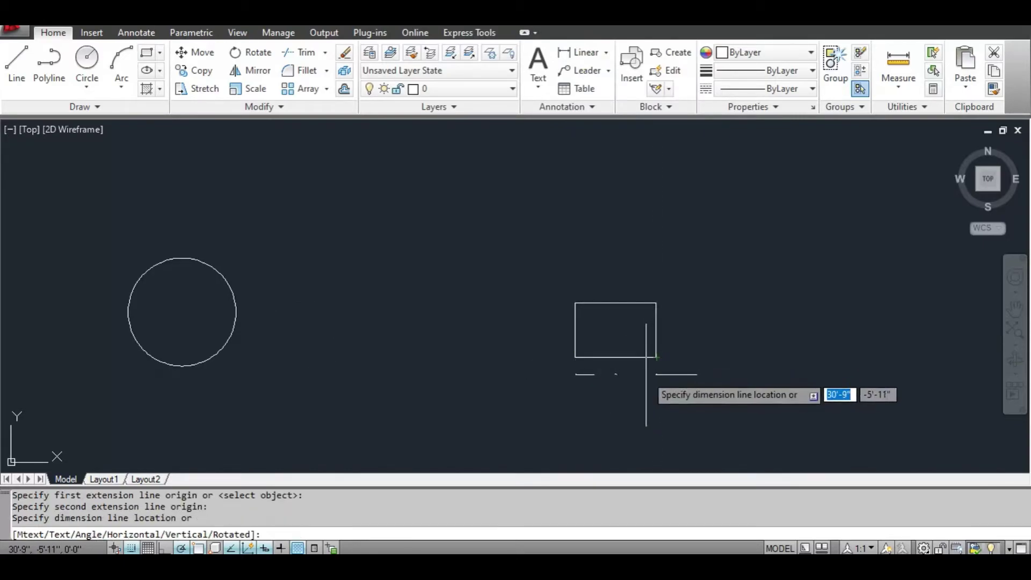
left_click(646, 374)
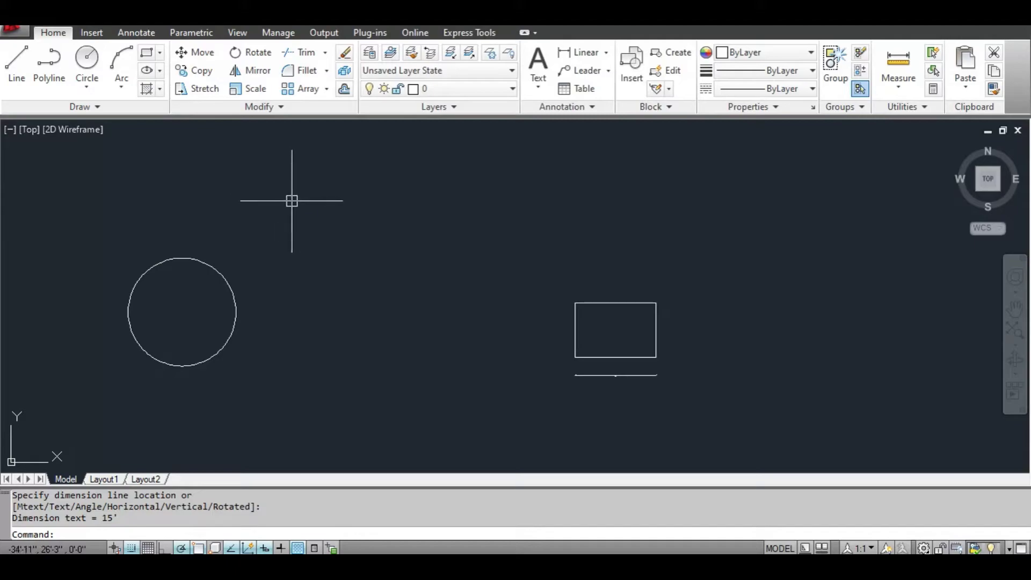
Add the multiline text "Text" with a height of 4' between the circle and the rectangle.
left_click(538, 60)
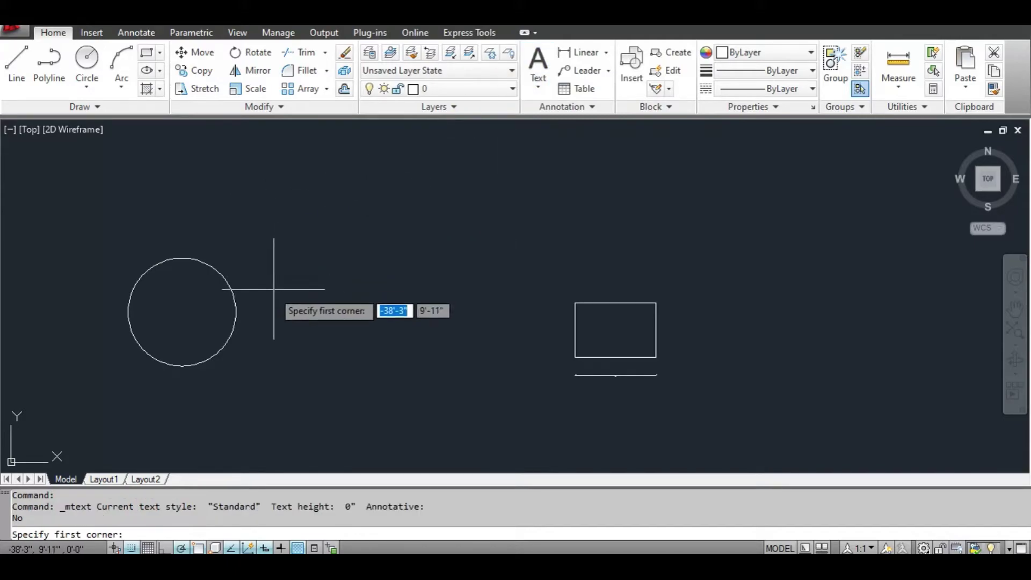
left_click(303, 295)
left_click(499, 349)
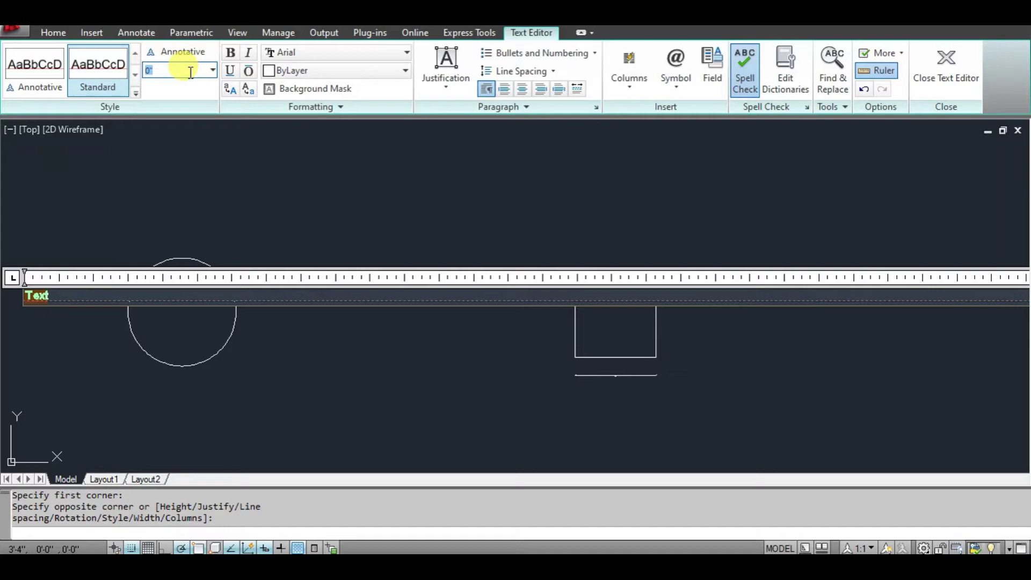
type("4")
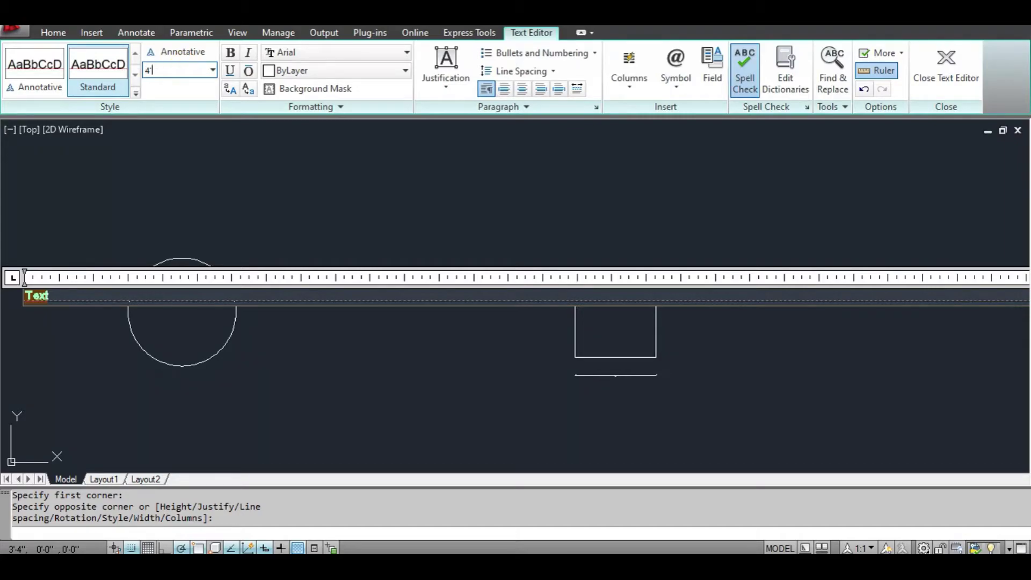
key("Return")
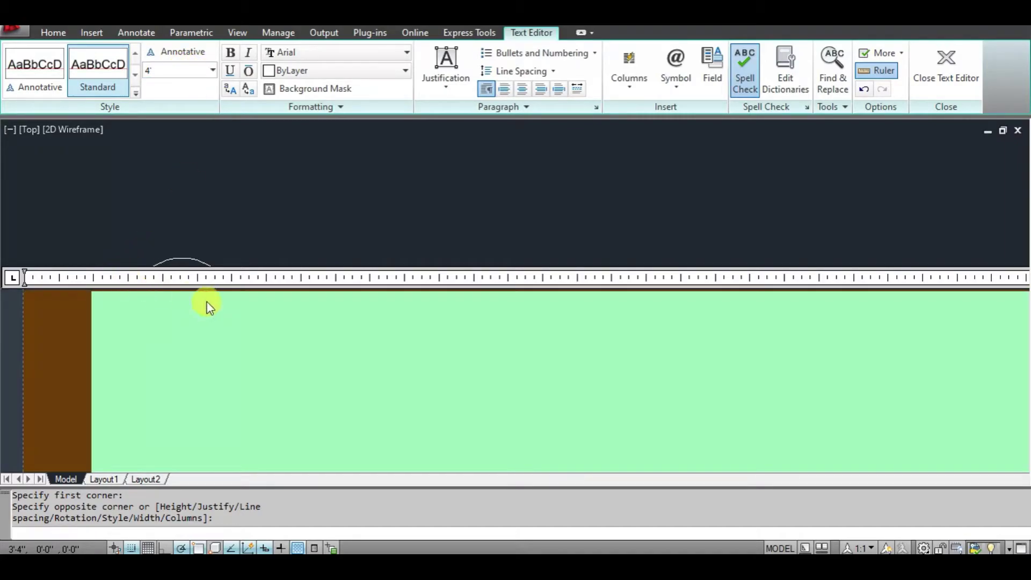
scroll(236, 305, "down", 5)
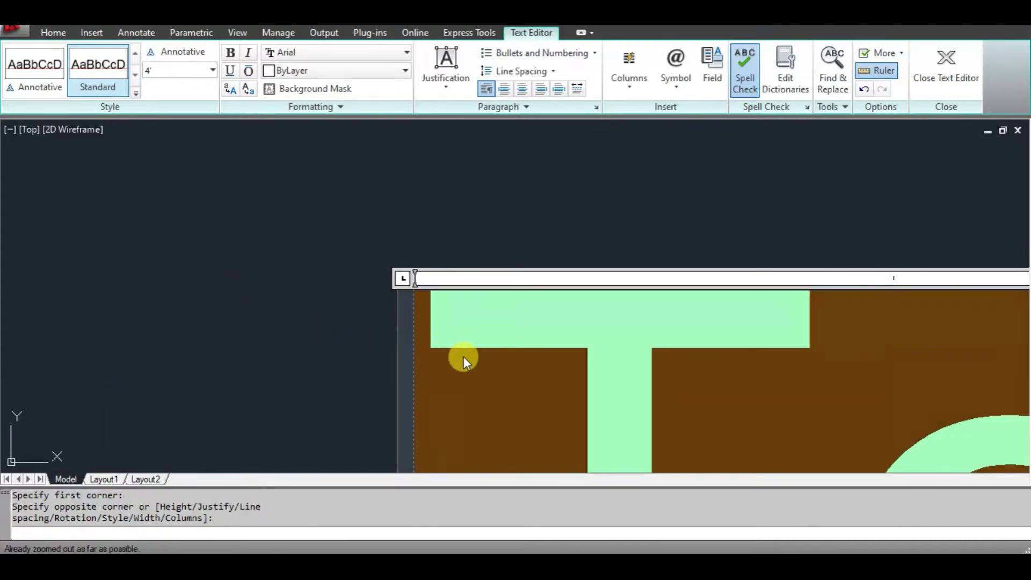
left_click(425, 203)
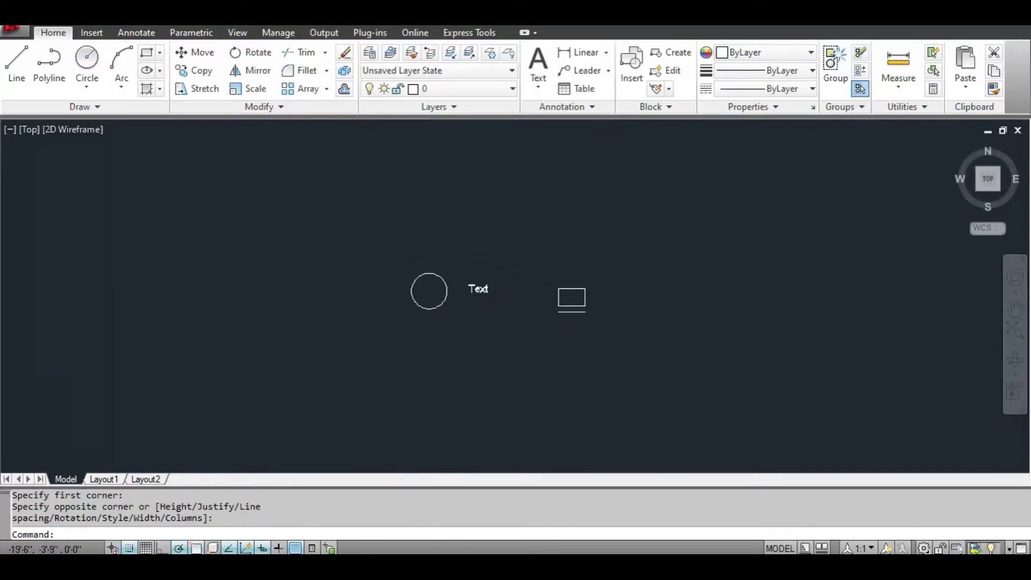
Enable the Node object snap mode and try it on the text's lower corner with the Line command, without drawing a line.
scroll(495, 305, "up", 11)
middle_click_drag(440, 295, 318, 292)
scroll(345, 337, "down", 4)
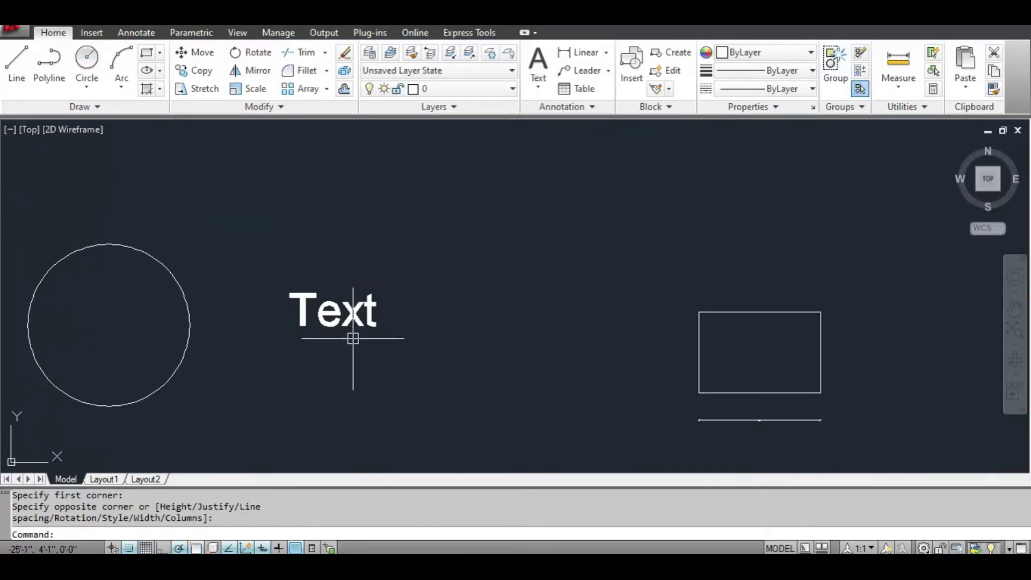
scroll(352, 338, "down", 2)
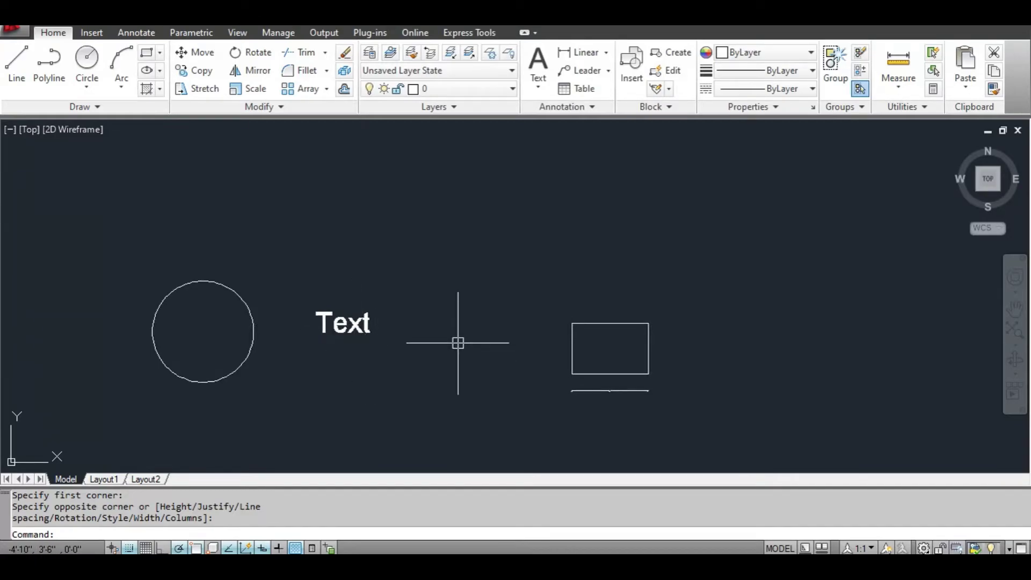
key("Return")
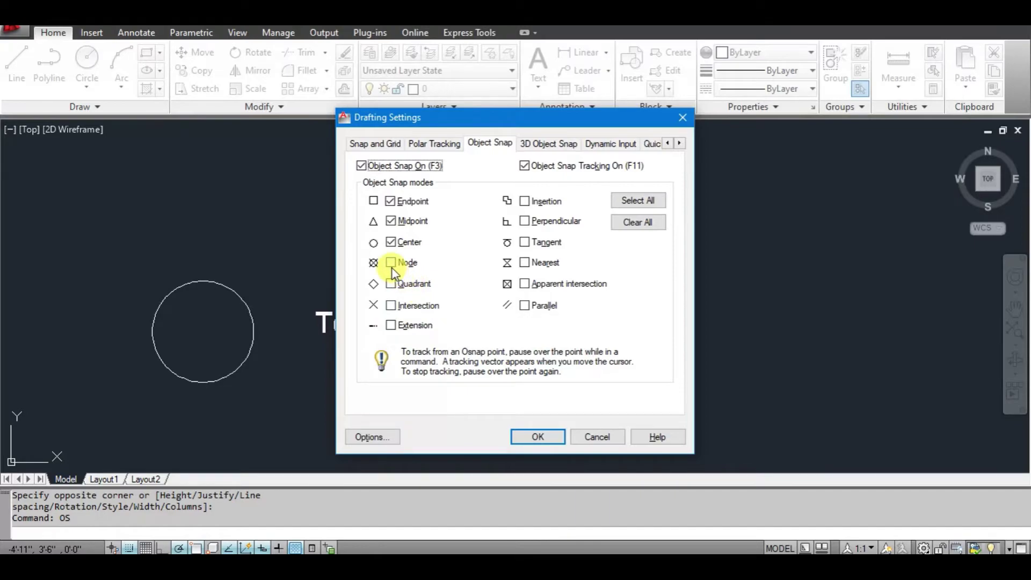
left_click(391, 264)
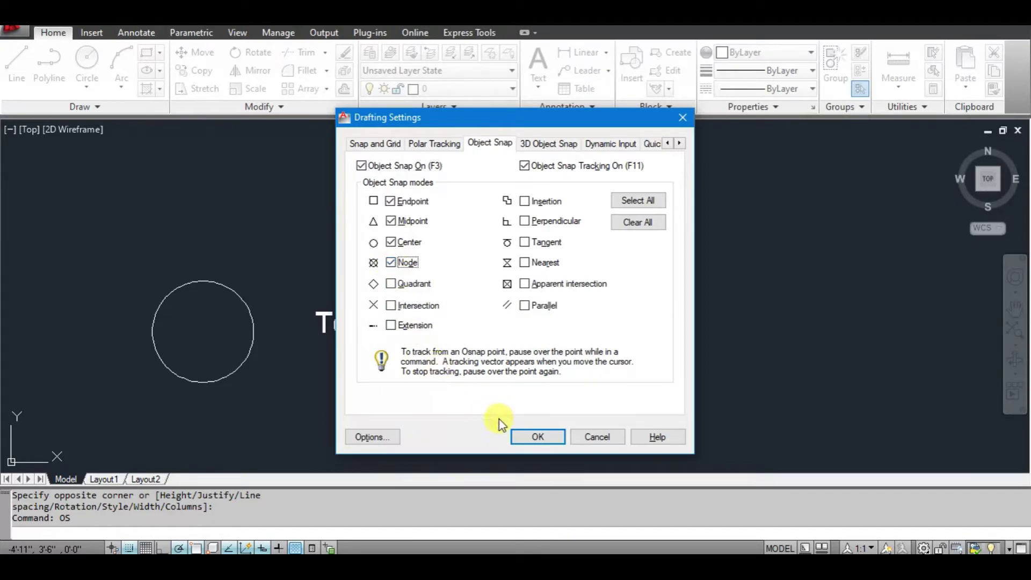
left_click(536, 436)
left_click(20, 78)
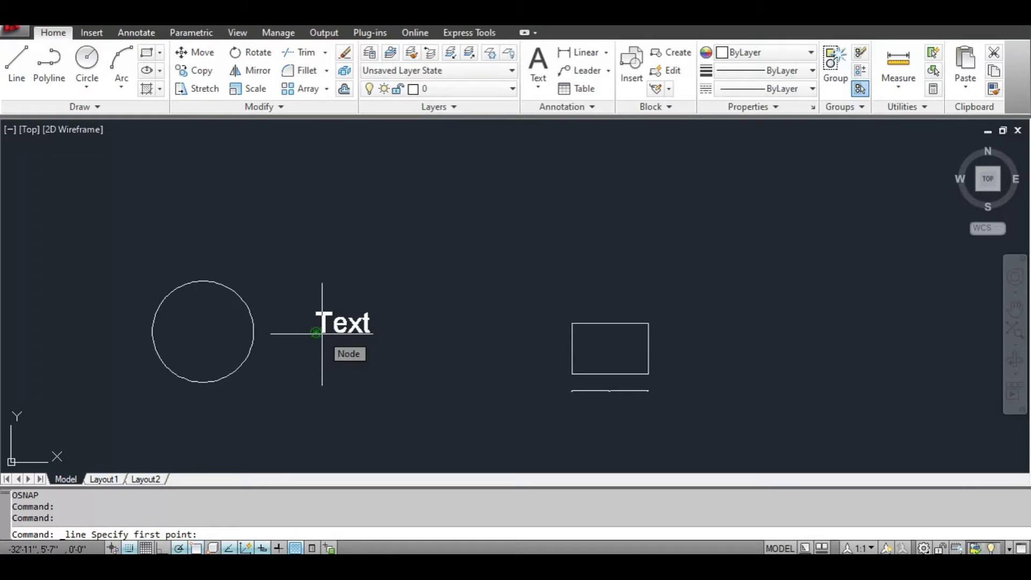
key("Escape")
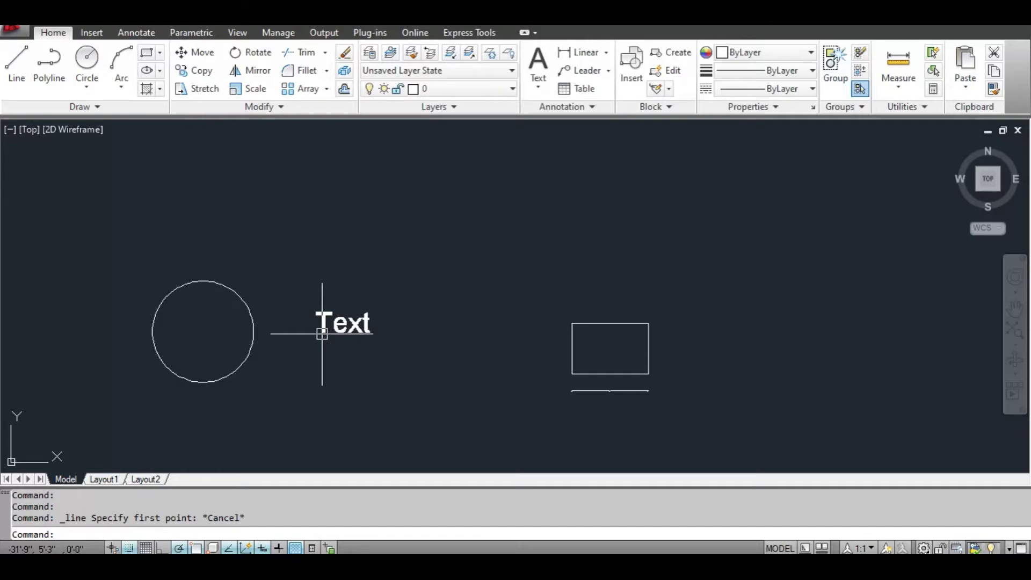
Disable the Node object snap mode and check snapping on the text with the Line command, without drawing a line.
type("OSNAP")
key("Return")
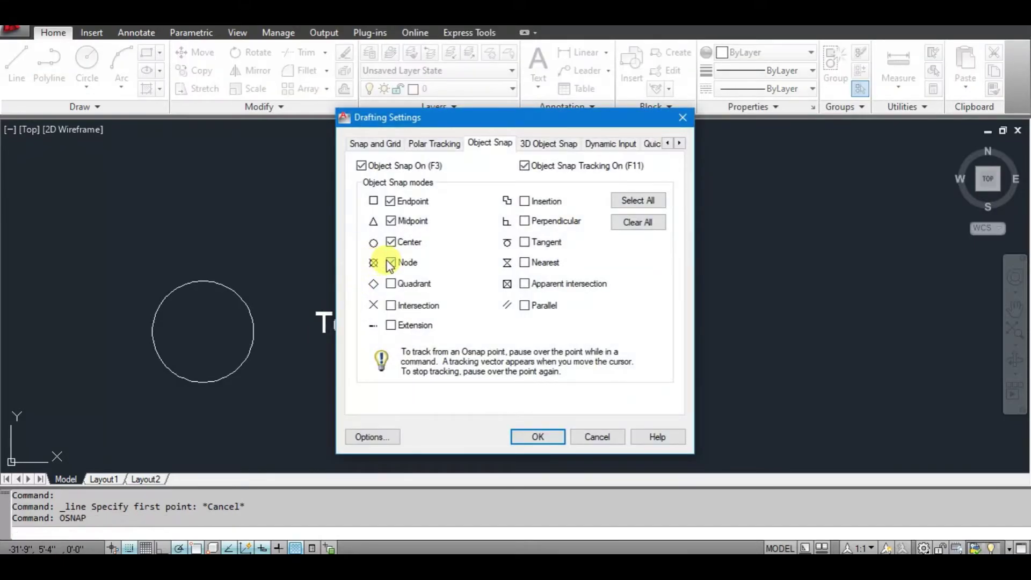
left_click(519, 443)
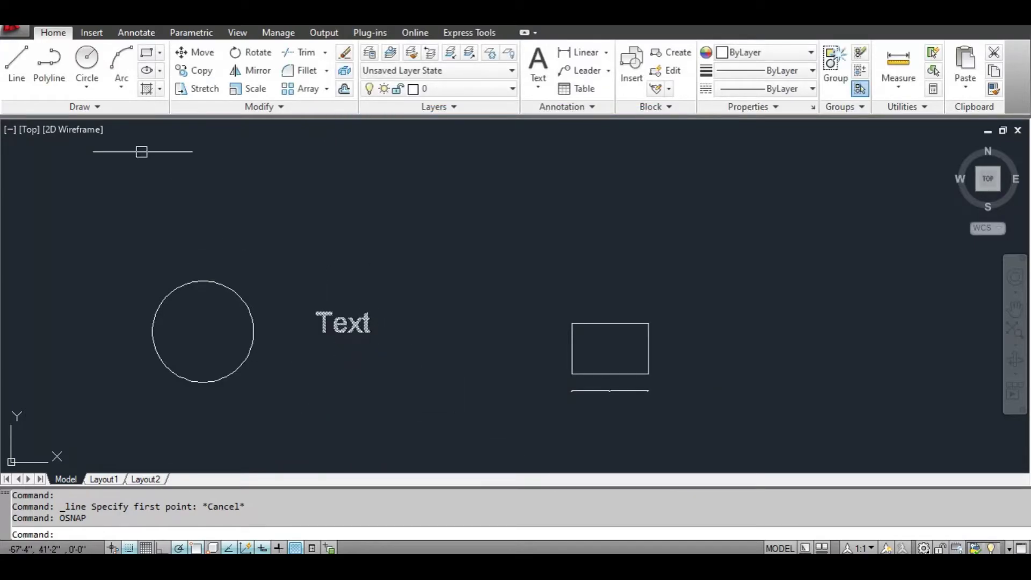
left_click(22, 69)
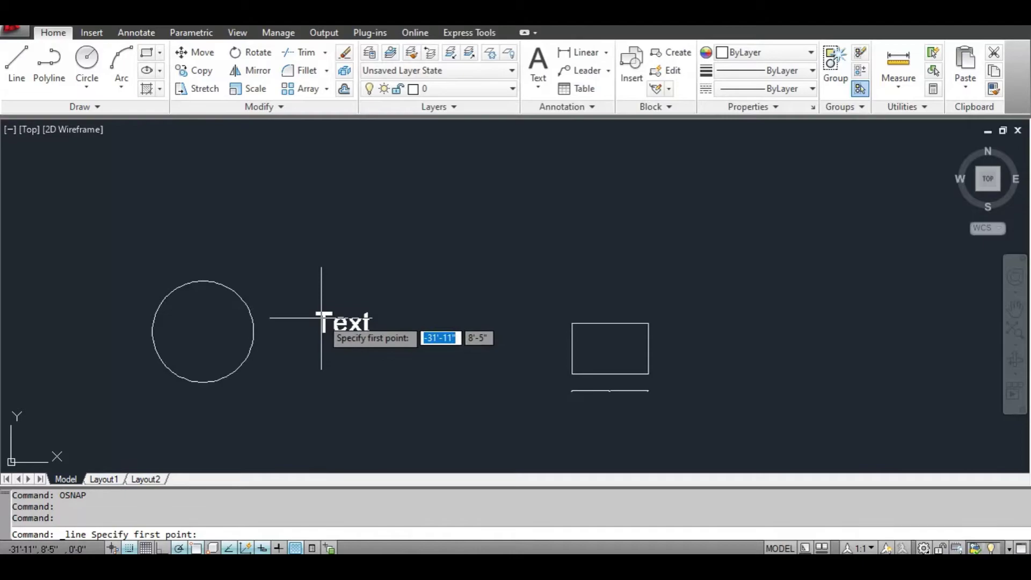
key("Escape")
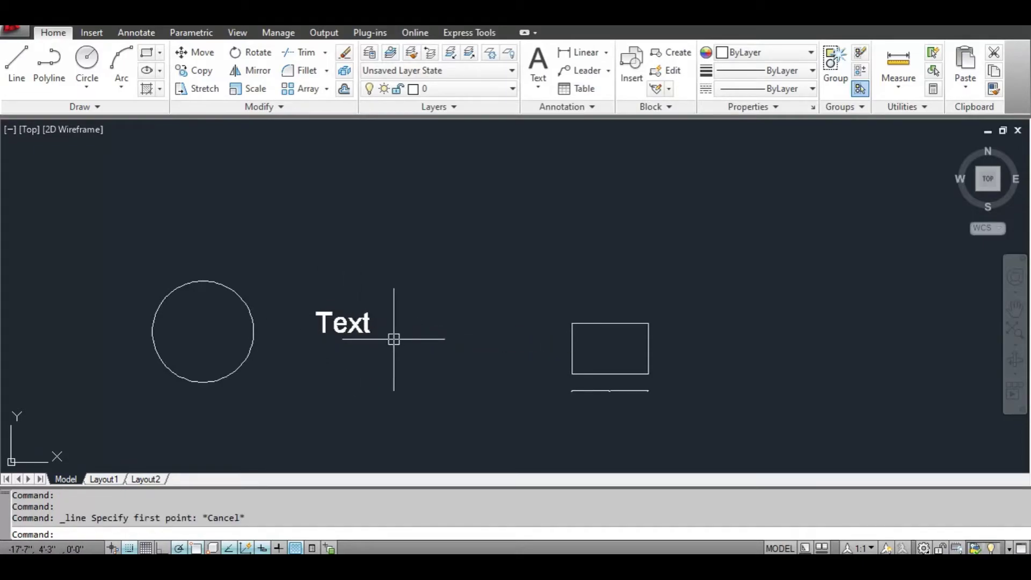
Re-enable the Node object snap mode and try it on the text again with the Line command, without drawing a line.
type("os")
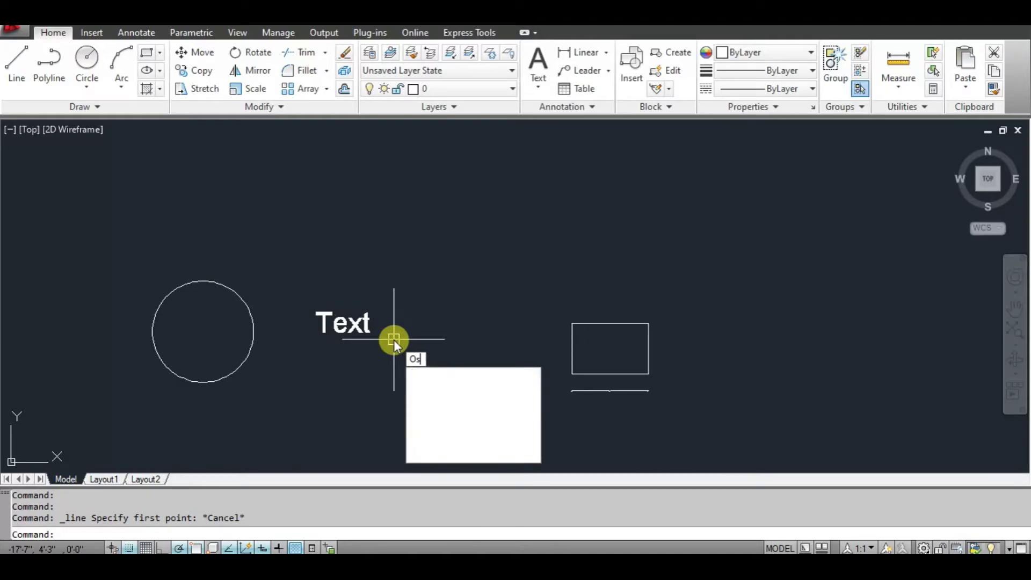
left_click(461, 374)
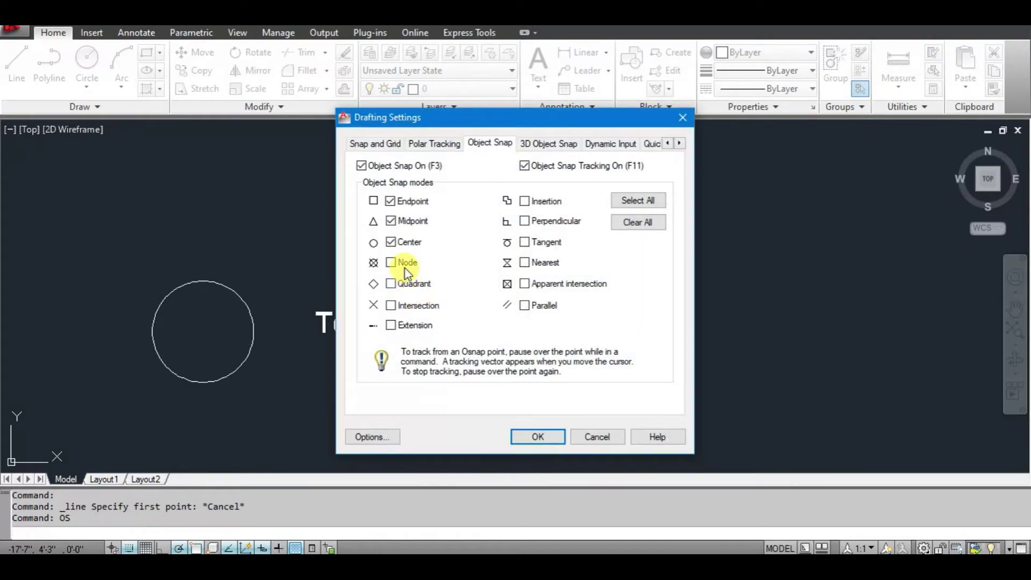
left_click(407, 267)
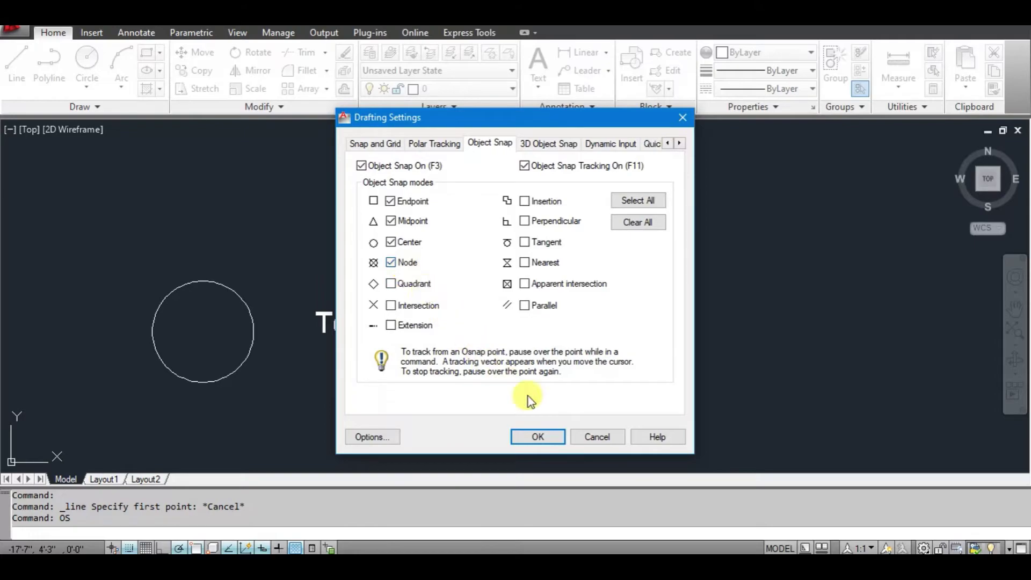
left_click(538, 437)
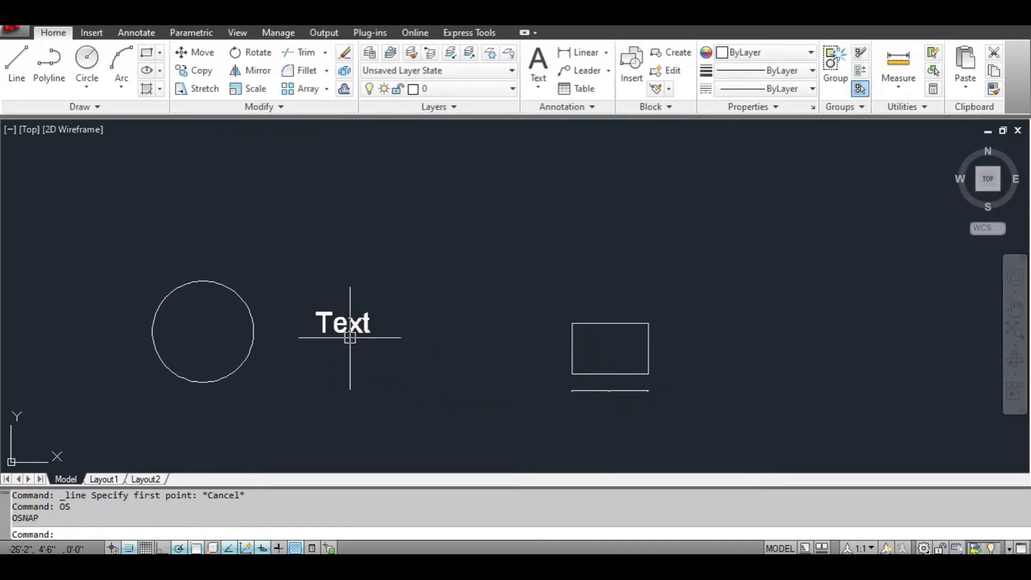
left_click(17, 65)
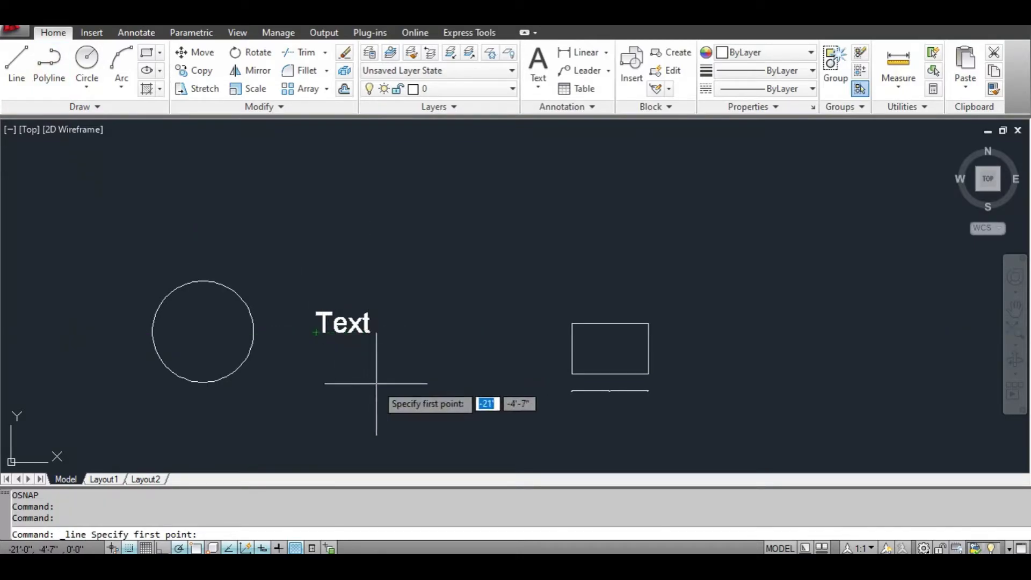
key("Escape")
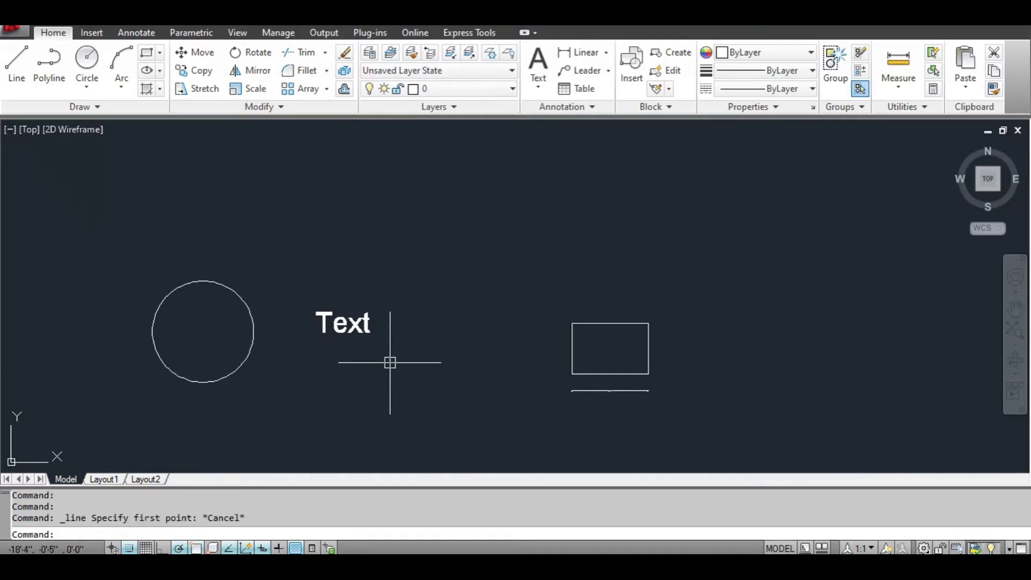
Enable the Quadrant object snap mode alongside Endpoint, Midpoint, Center and Node.
type("OS")
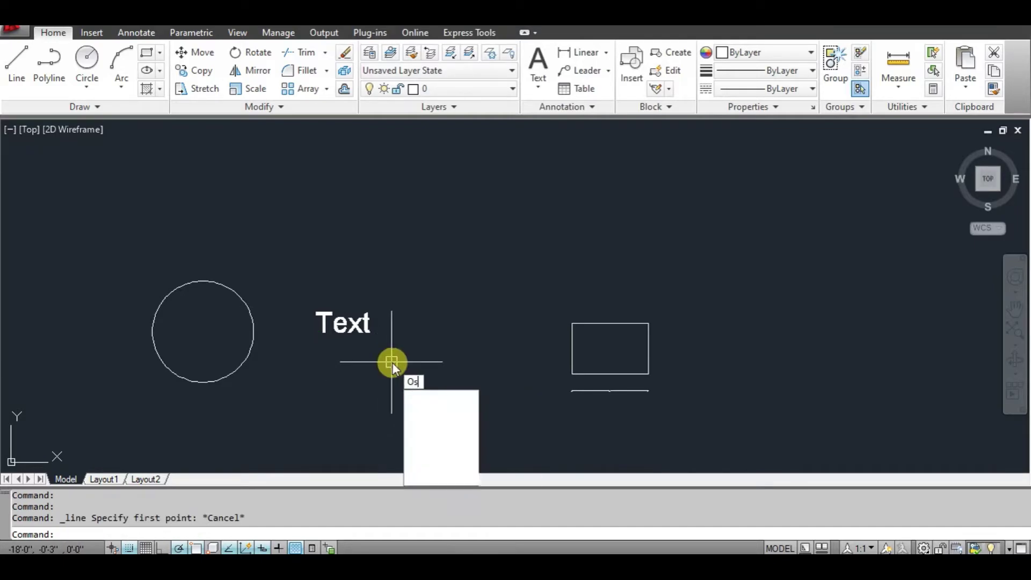
left_click(433, 396)
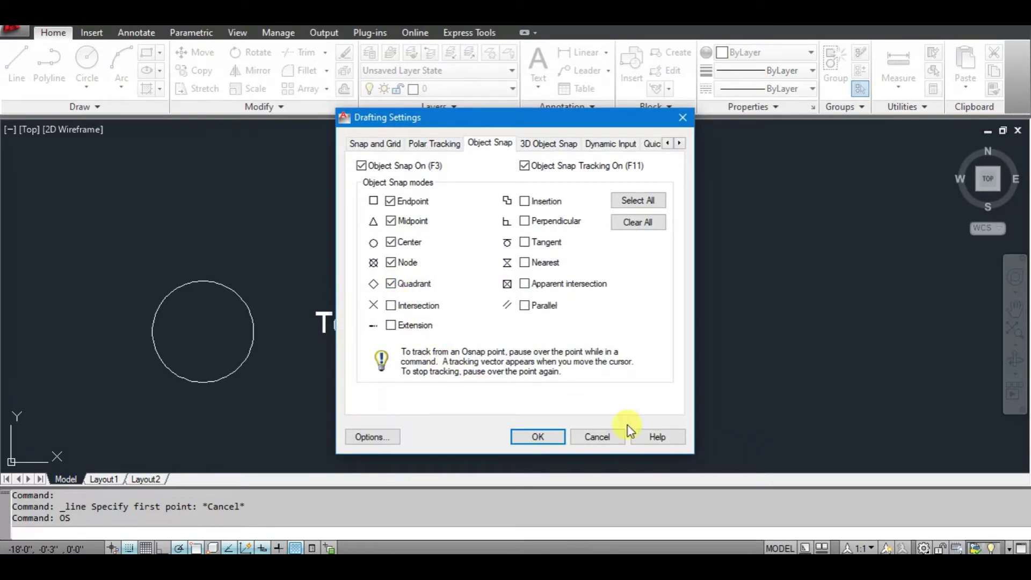
left_click(540, 434)
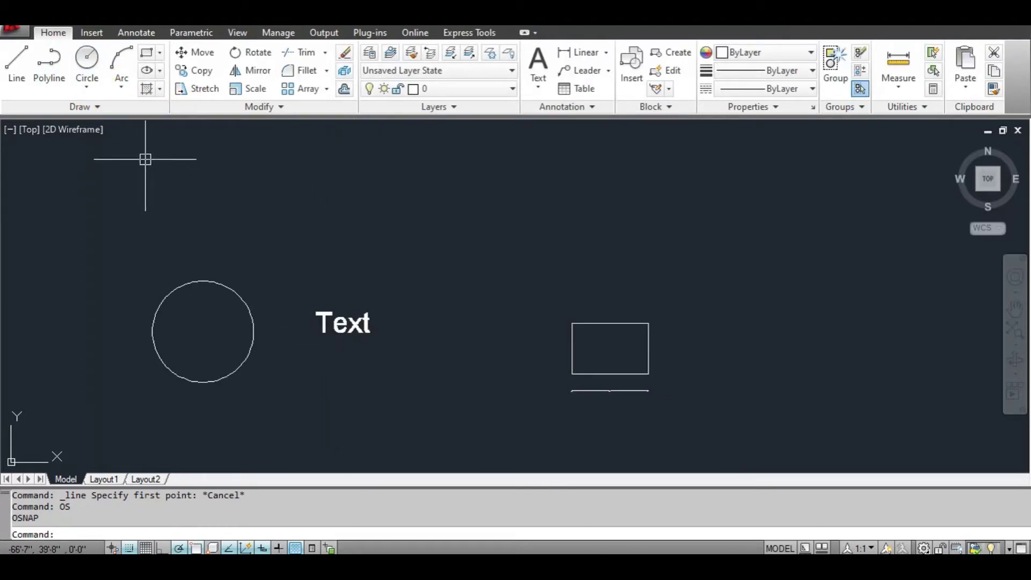
Draw a three-point arc above the text and try the snaps on the arc and circle with the Line command, without drawing a line.
left_click(120, 58)
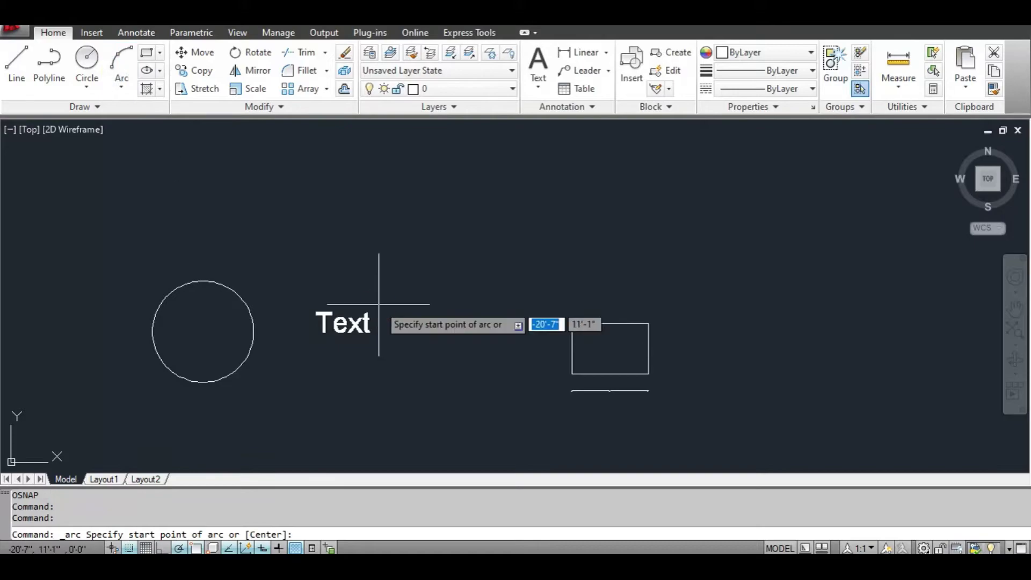
left_click(335, 272)
left_click(434, 271)
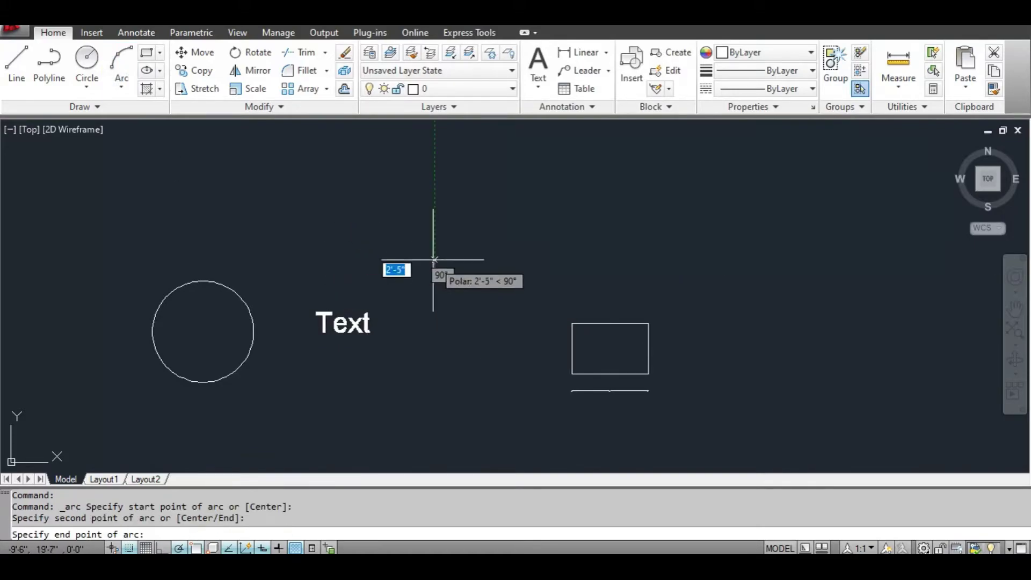
left_click(434, 290)
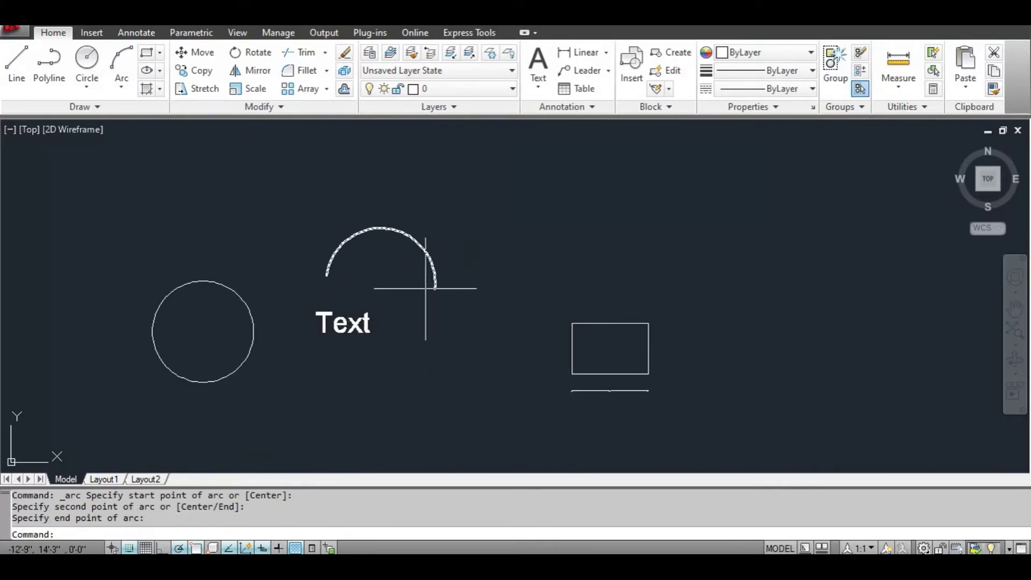
left_click(22, 57)
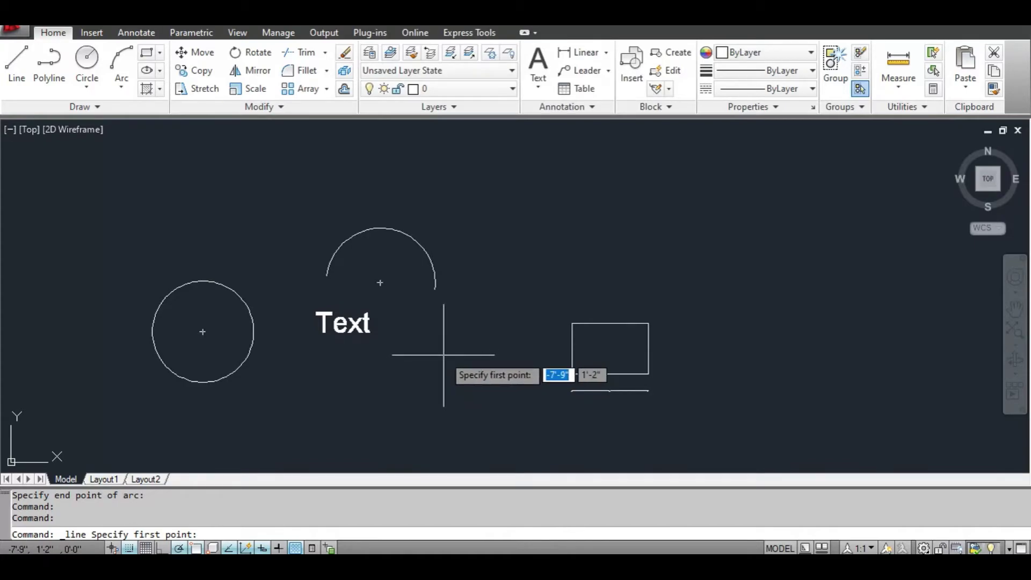
key("Escape")
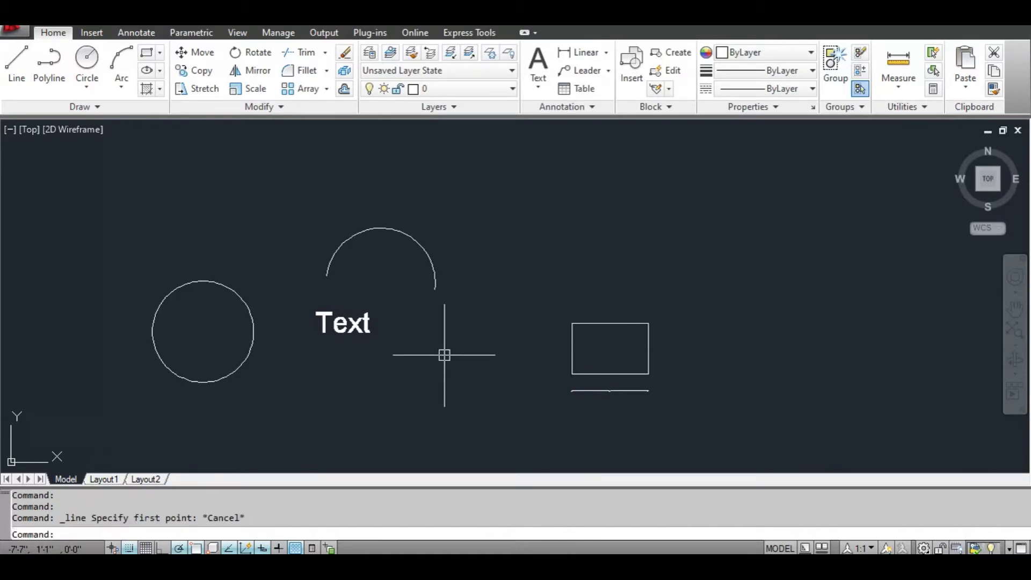
Enable the Intersection object snap mode alongside Endpoint, Midpoint, Center, Node and Quadrant.
type("o")
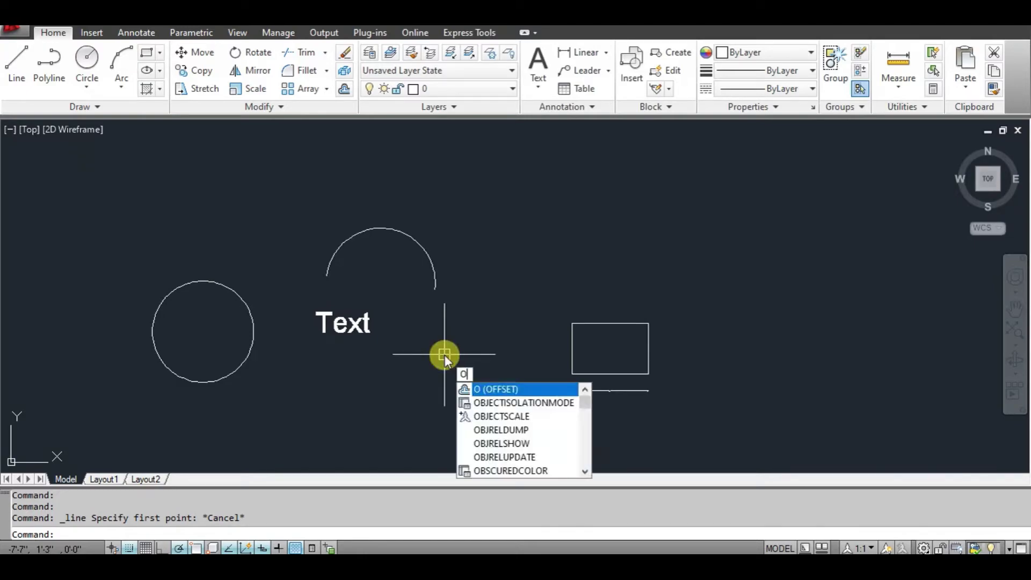
type("s")
key("Return")
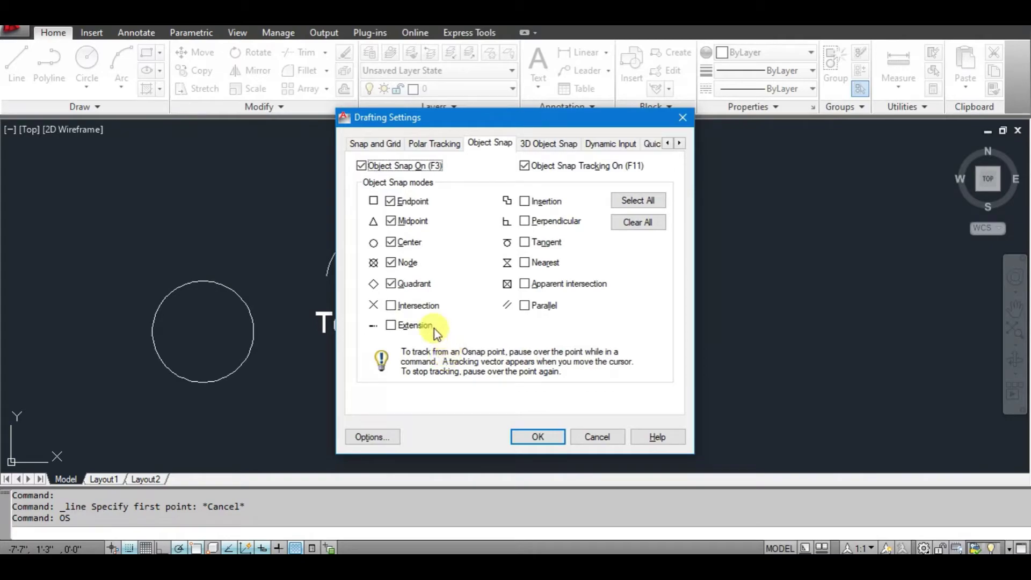
left_click(391, 307)
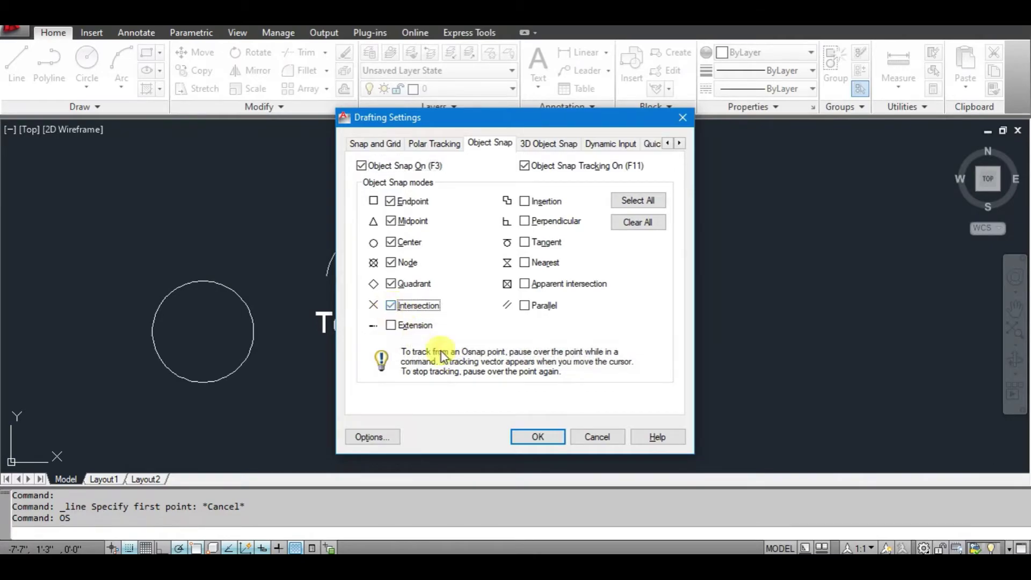
left_click(535, 437)
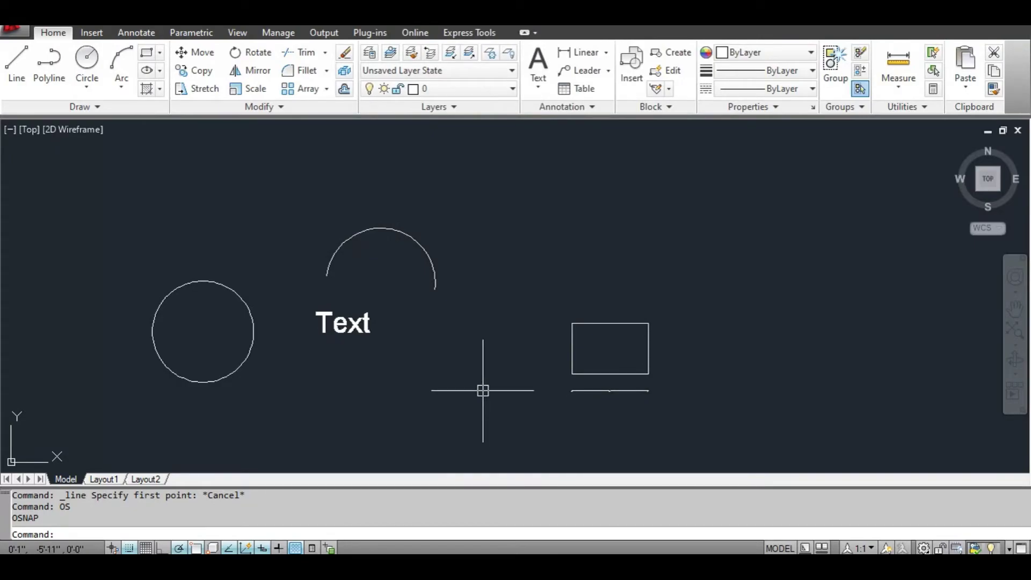
Draw a slanted line crossing the lower right part of the arc, starting inside the arc and ending outside it.
type("l")
key("Return")
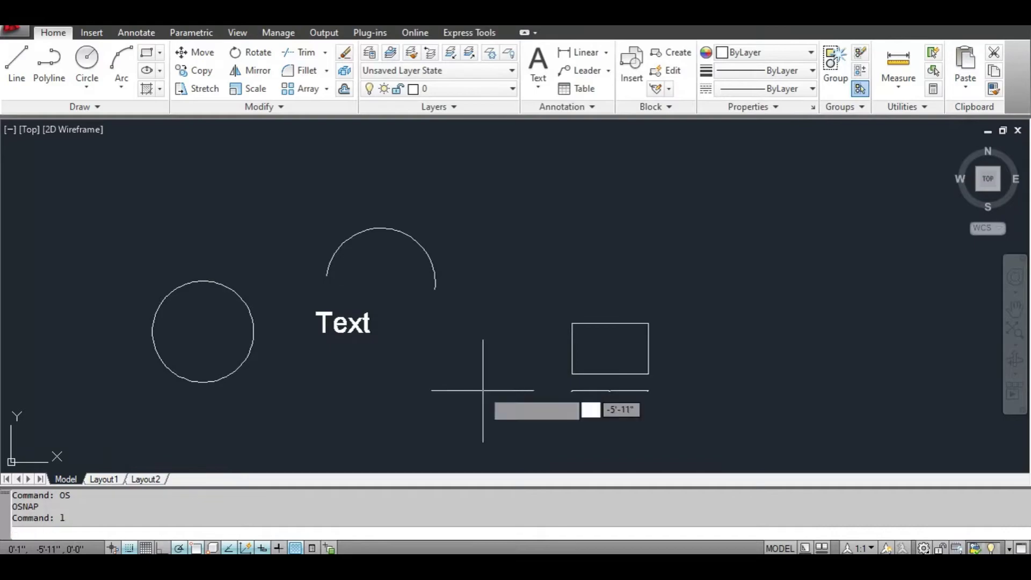
left_click(387, 287)
left_click(461, 241)
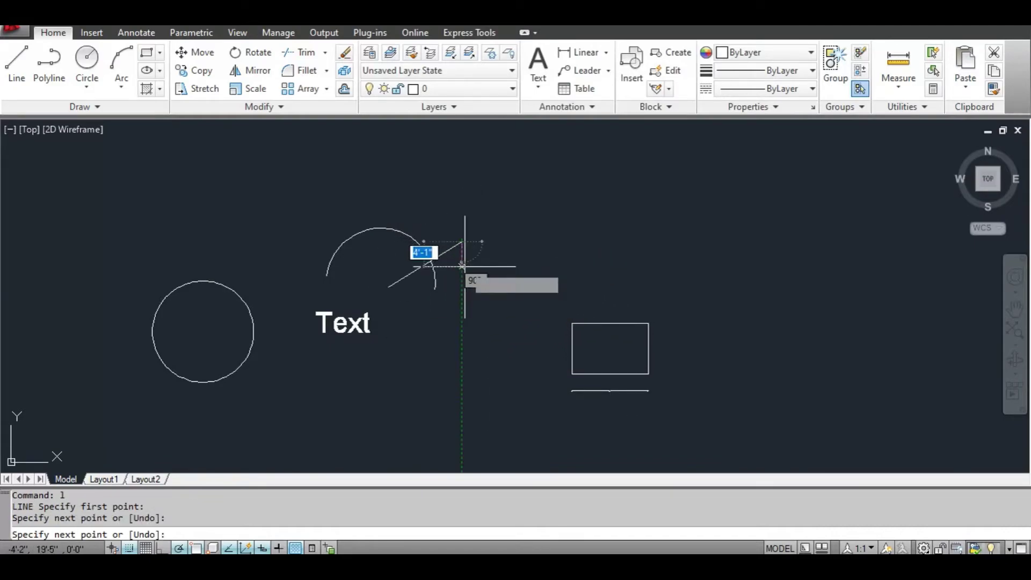
key("Escape")
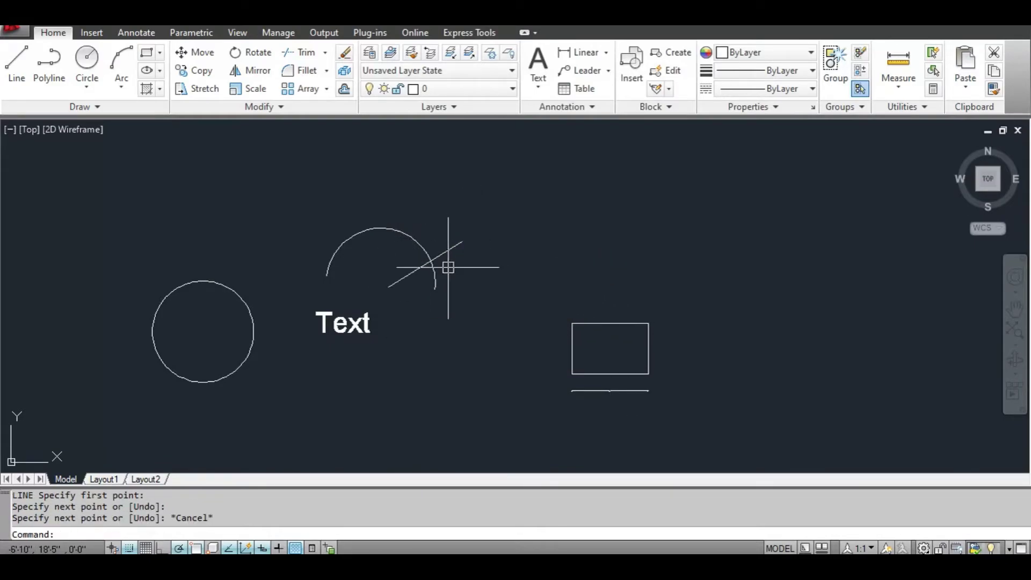
Try the Intersection snap where the slanted line crosses the arc with the Line command, without drawing a line.
left_click(17, 60)
scroll(409, 248, "up", 3)
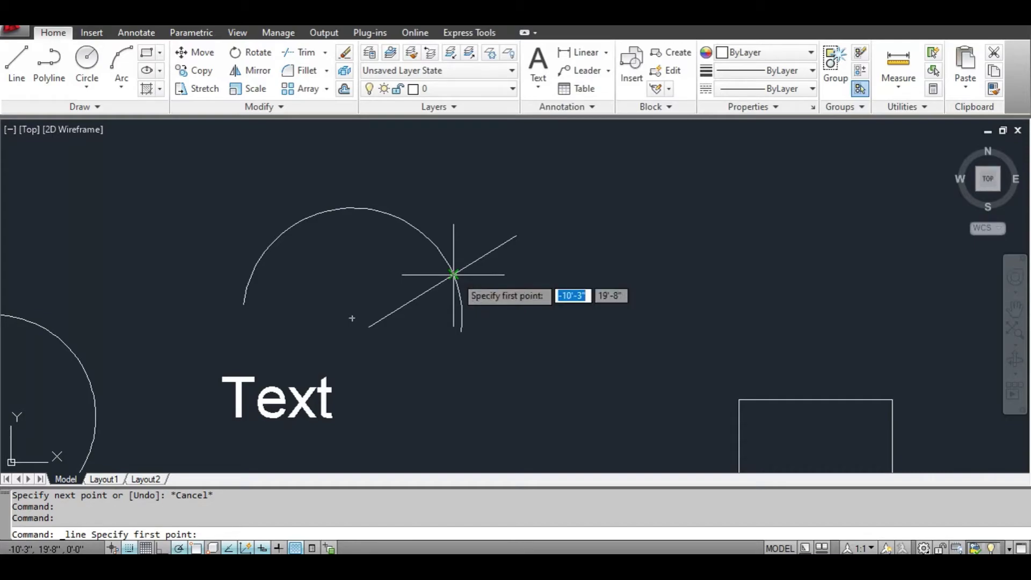
scroll(459, 273, "down", 3)
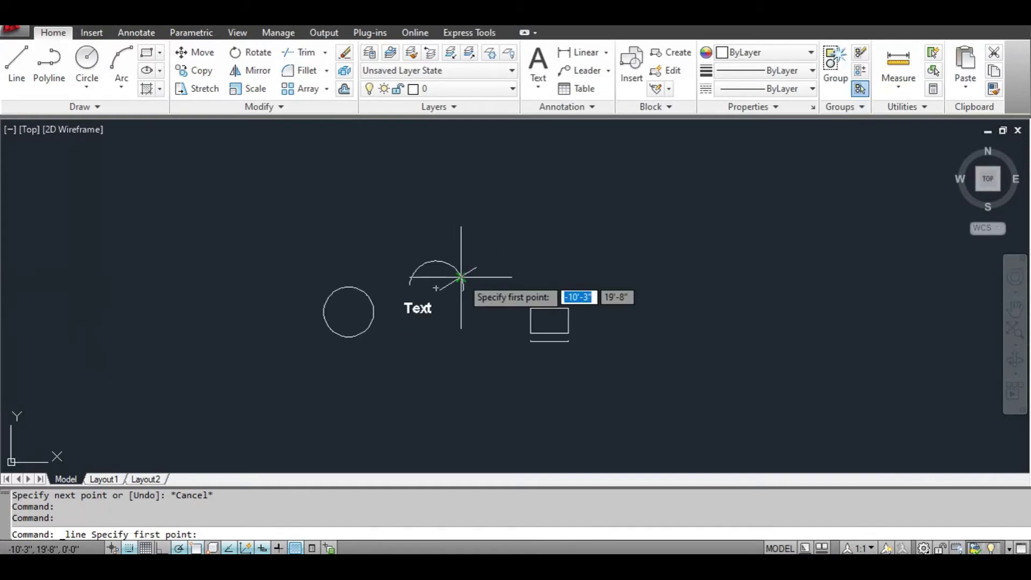
scroll(460, 281, "down", 2)
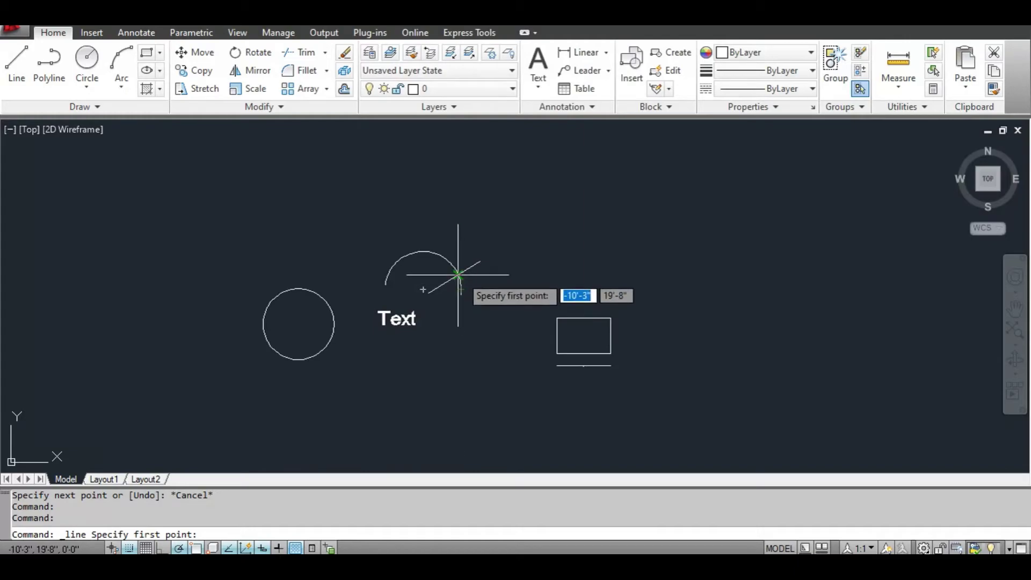
key("Escape")
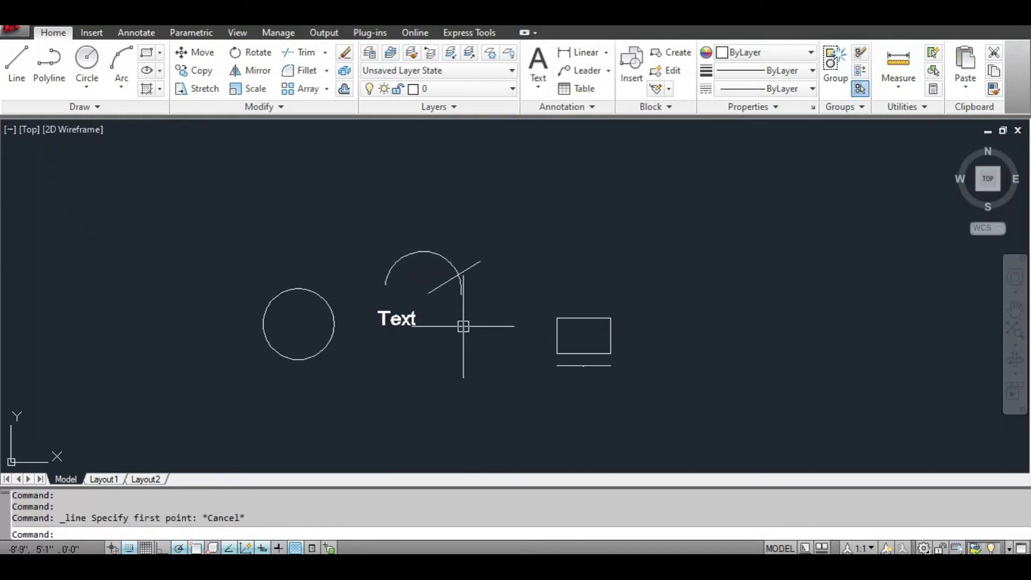
Enable the Extension object snap mode in addition to the modes already active.
type("os")
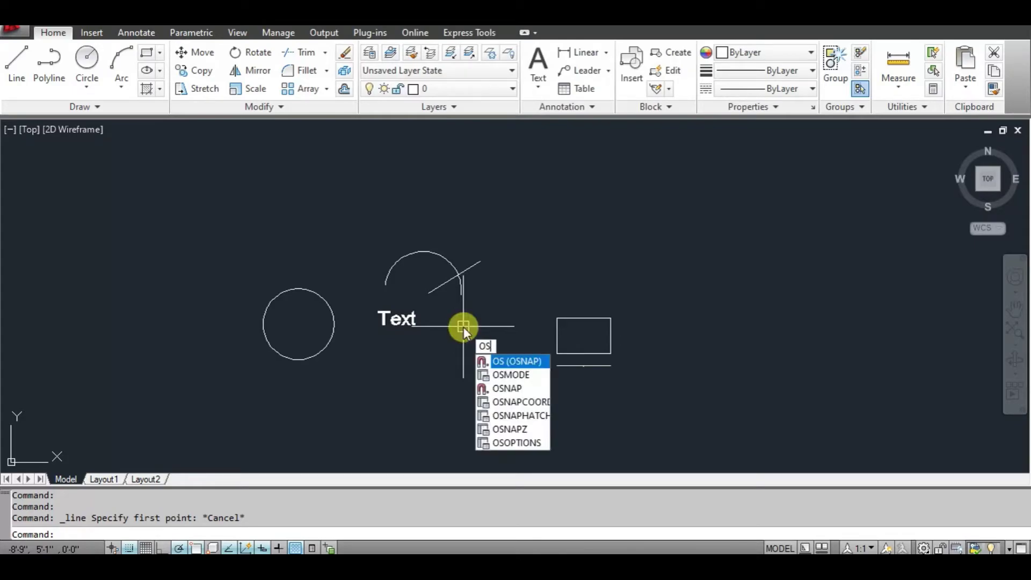
key("Return")
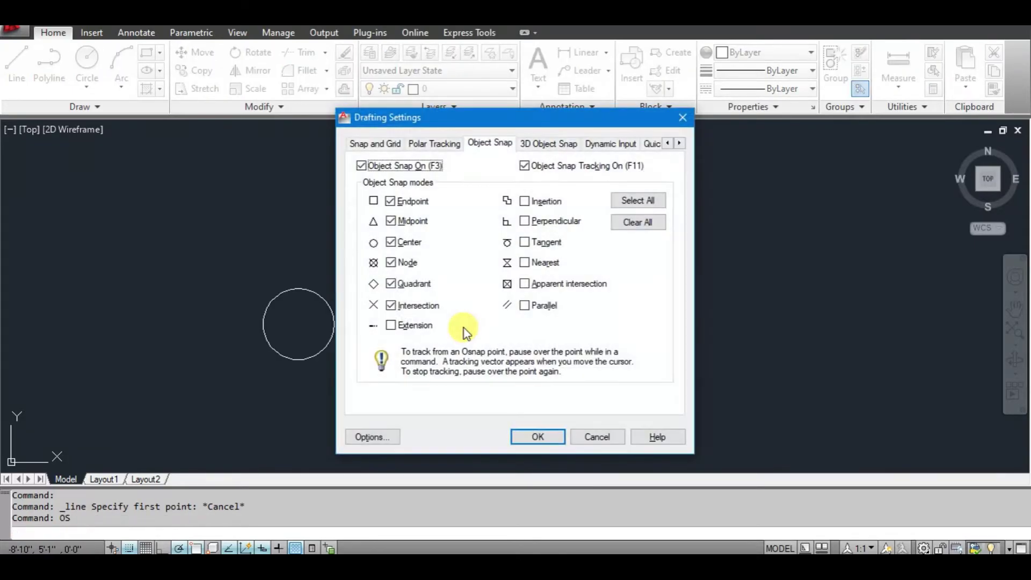
left_click(391, 325)
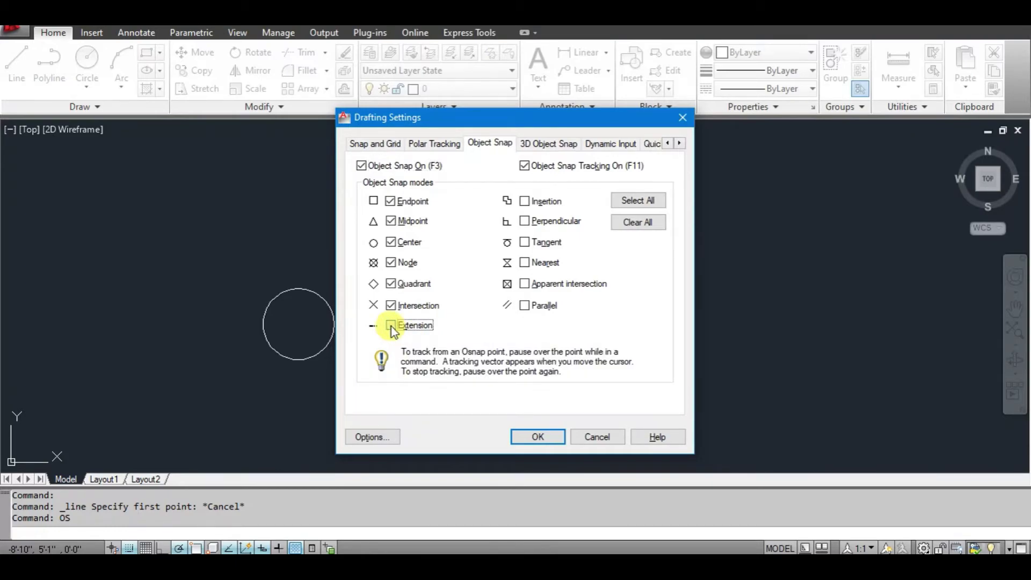
left_click(526, 435)
Try the Extension snap beyond the slanted line's upper end with the Line command, without drawing a line.
scroll(488, 357, "up", 2)
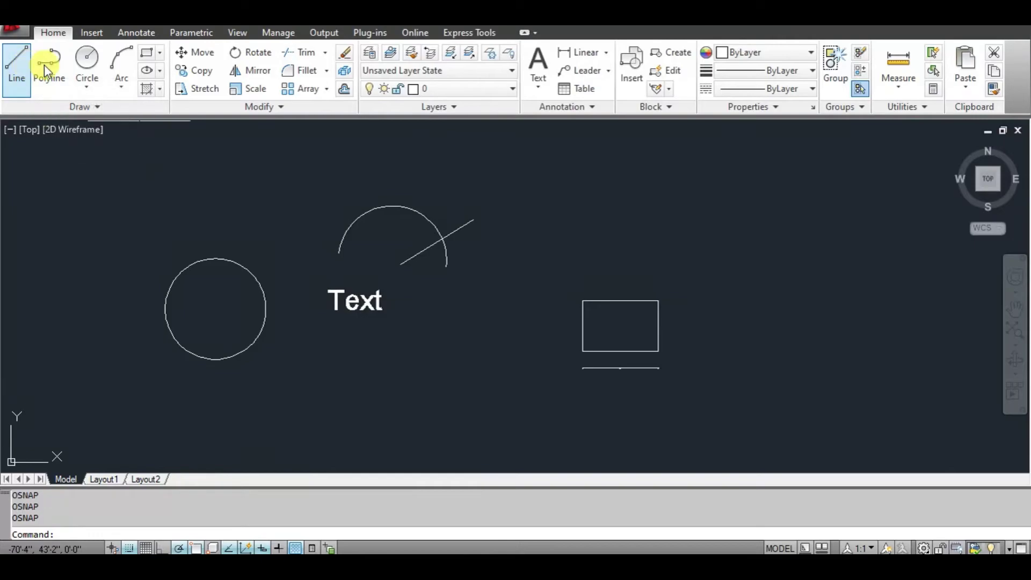
left_click(24, 67)
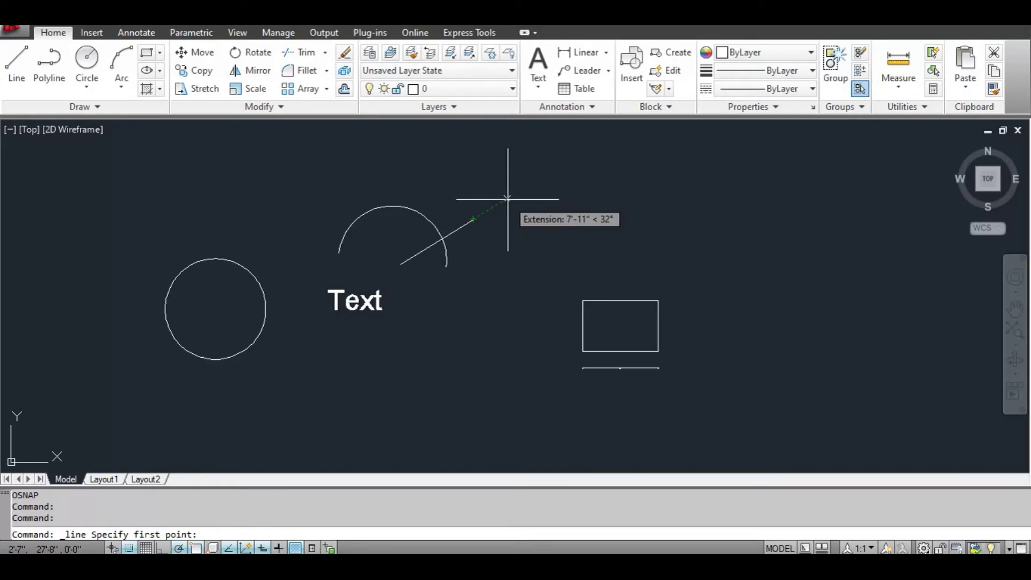
key("Escape")
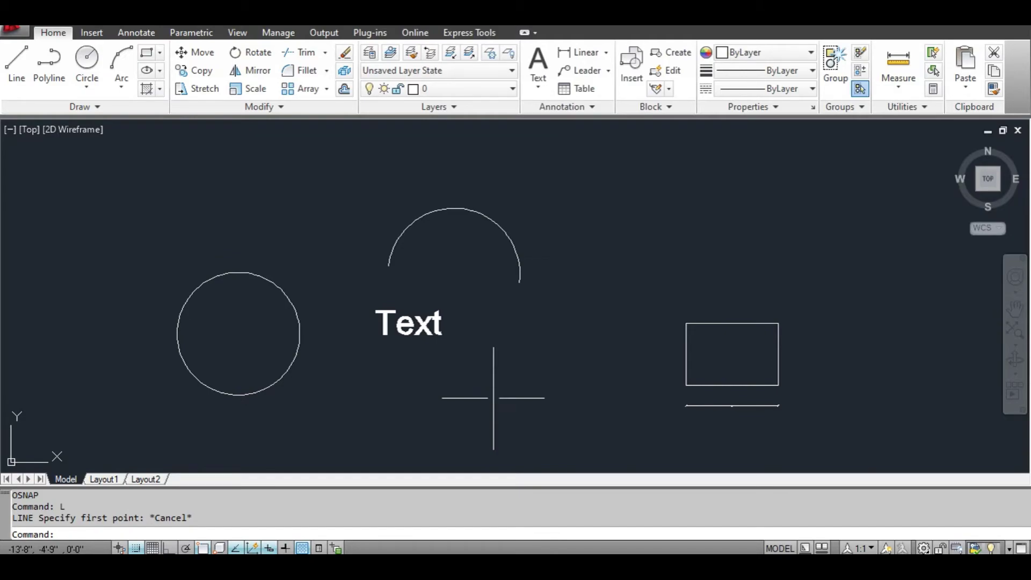
Draw a horizontal line about 13'-2" long below the text with Ortho on.
type("l")
key("Return")
left_click(456, 413)
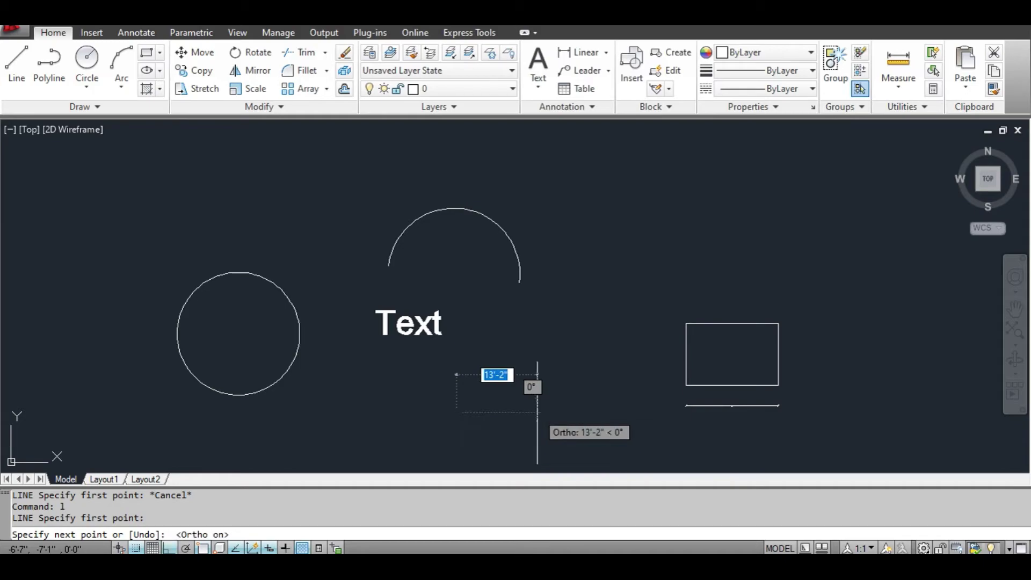
left_click(538, 413)
key("Escape")
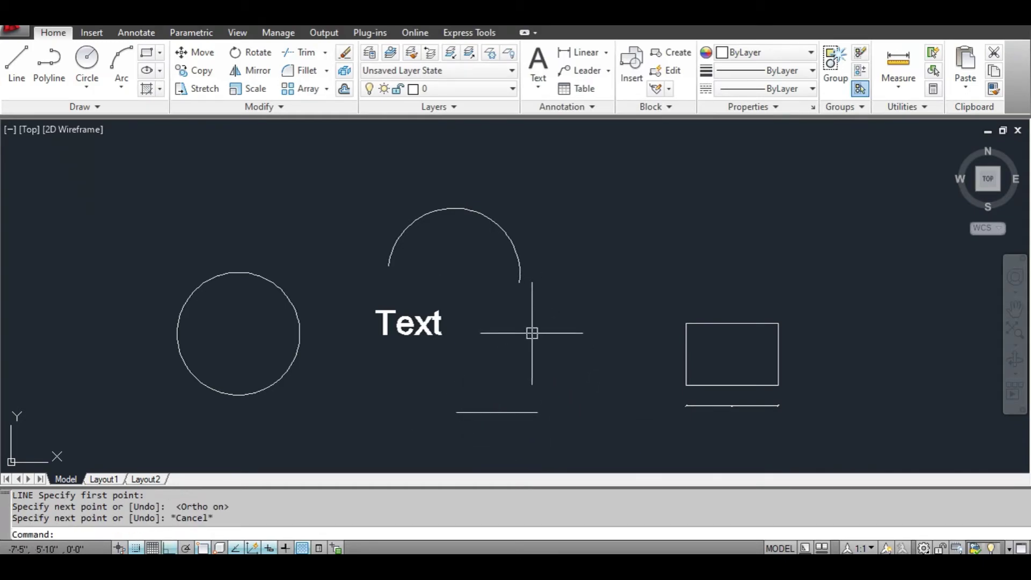
Draw a short vertical line downward from the left endpoint of the horizontal line below the text.
type("l")
key("Return")
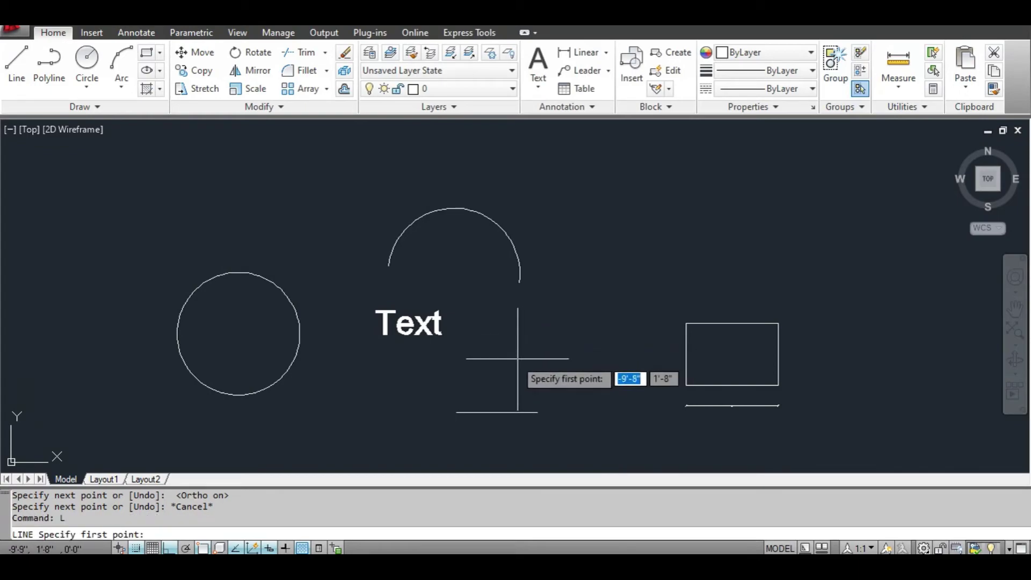
left_click(456, 412)
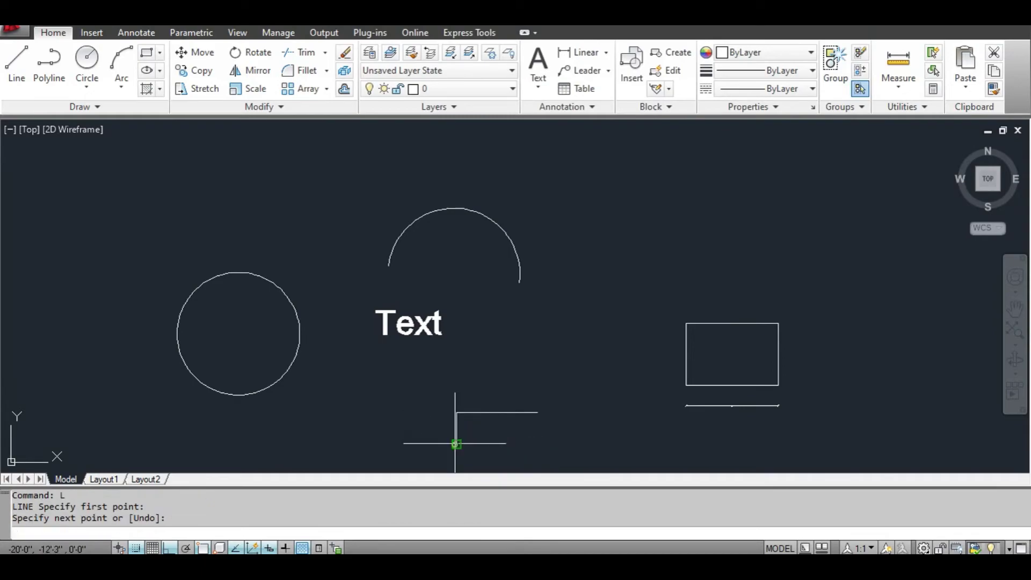
key("Escape")
Draw a short horizontal line to the right from the right endpoint of the line below the text.
key("Return")
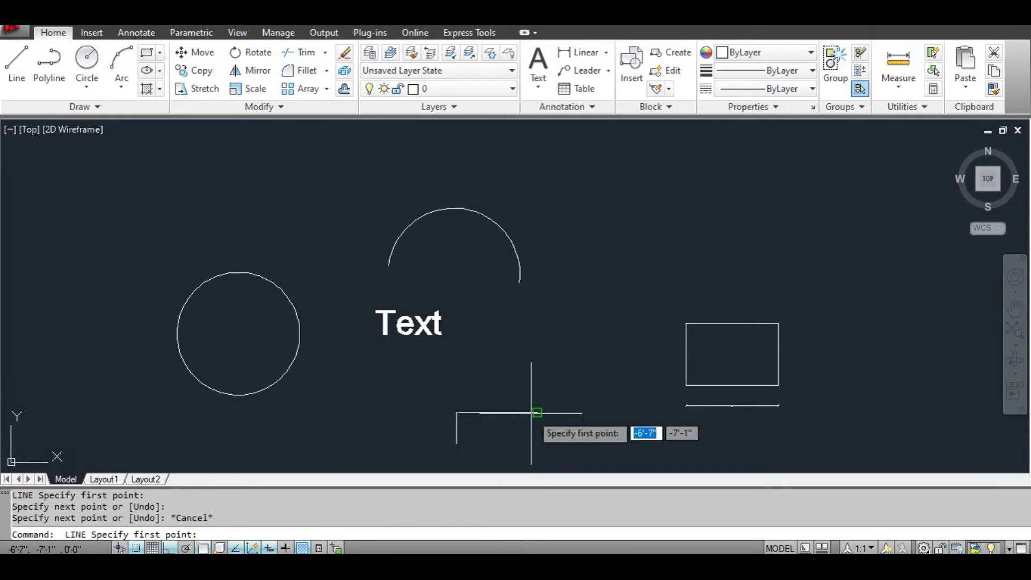
left_click(537, 412)
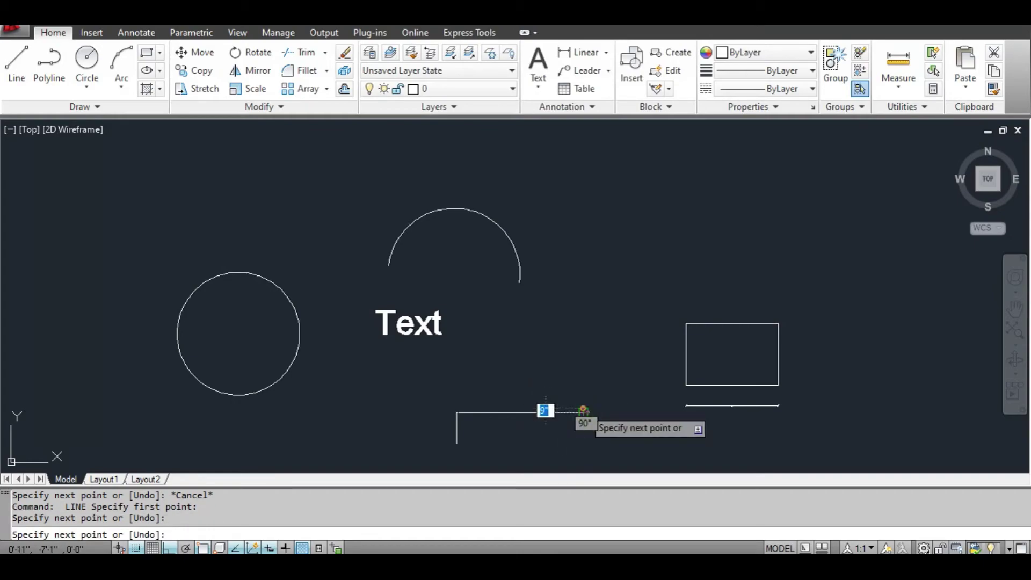
right_click(583, 411)
left_click(626, 236)
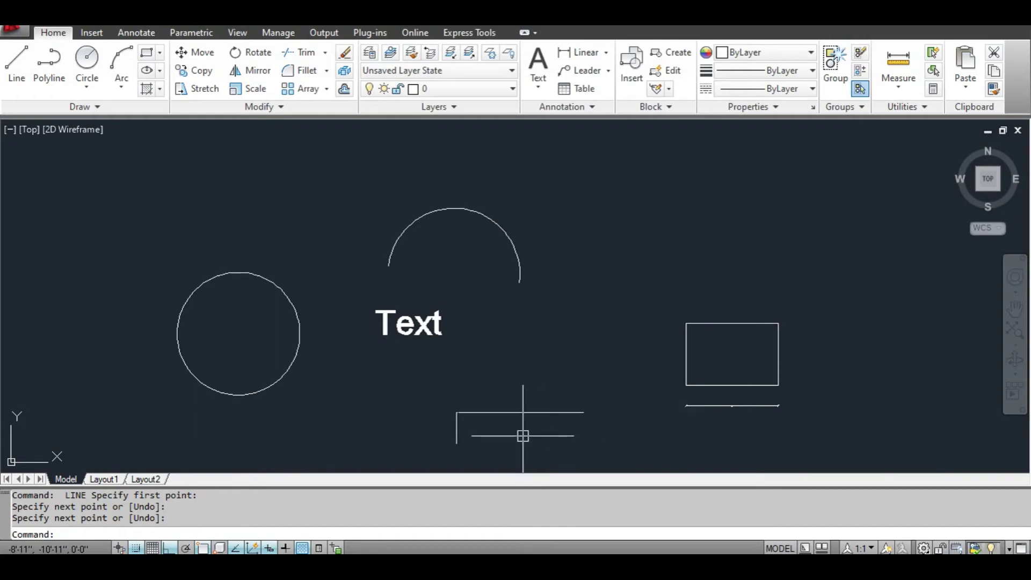
Draw a short vertical line upward from the midpoint of the original horizontal line below the text.
type("l")
key("Return")
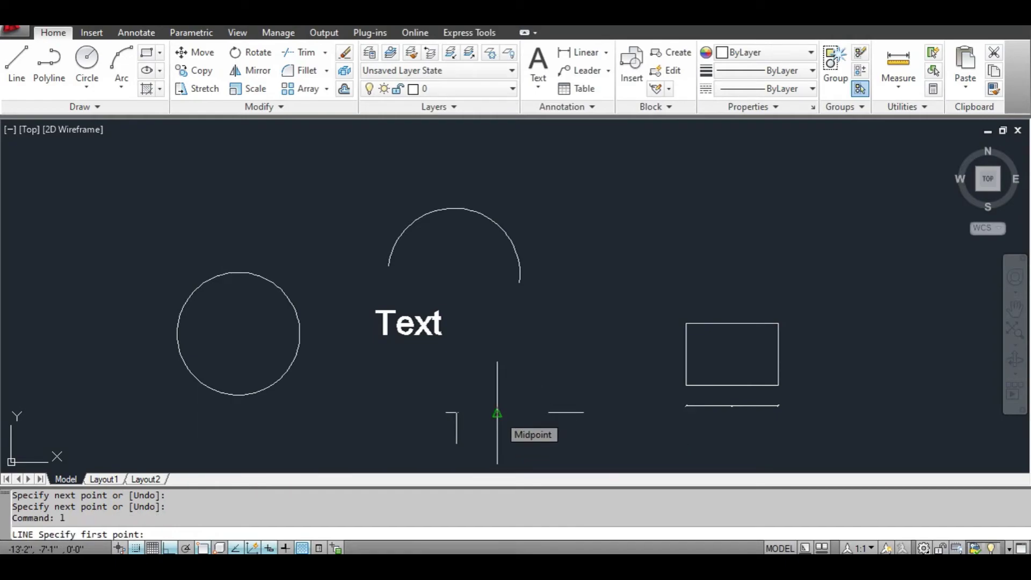
left_click(497, 414)
left_click(497, 382)
right_click(498, 383)
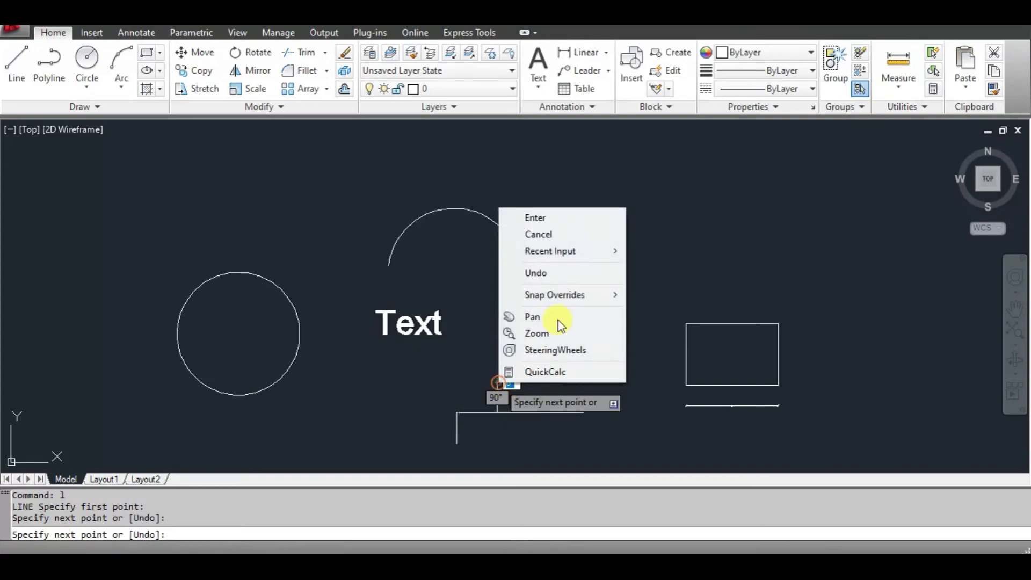
left_click(564, 215)
Draw a short horizontal line to the left from the midpoint of the rectangle's left side.
key("Return")
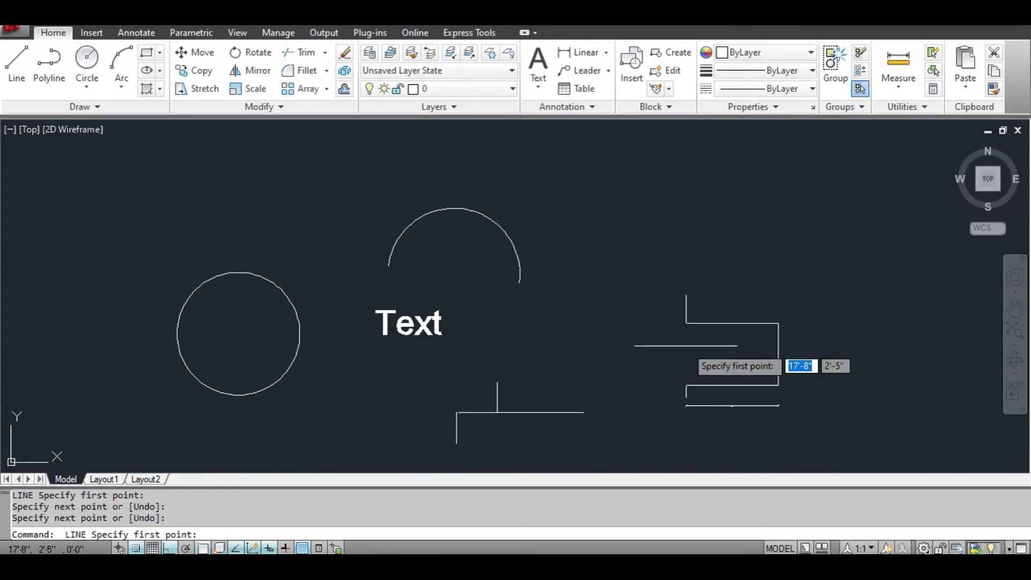
left_click(686, 355)
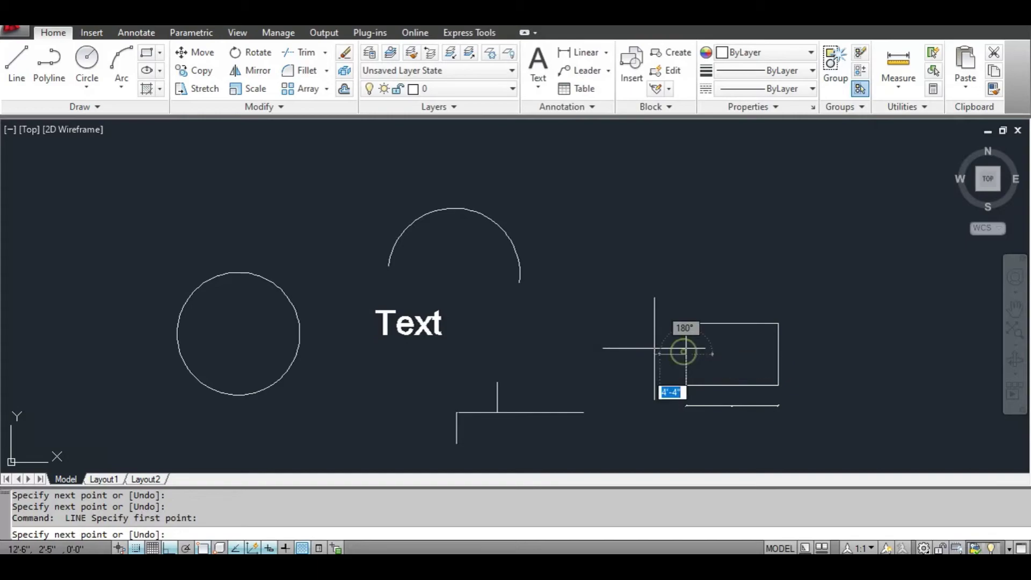
left_click(637, 351)
right_click(645, 351)
left_click(650, 359)
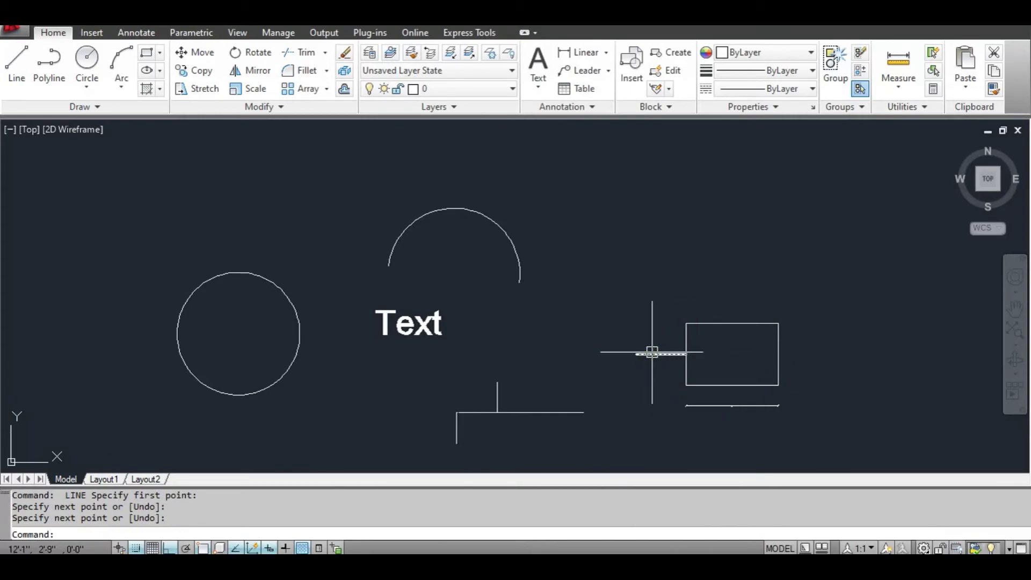
Draw a horizontal line from the arc's center to the right, passing across the arc.
key("Return")
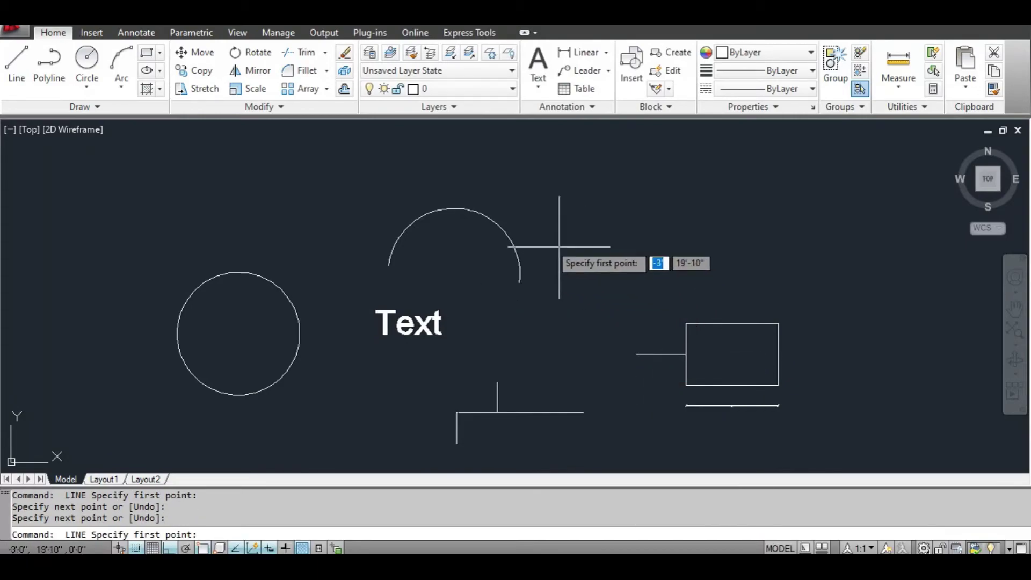
left_click(453, 274)
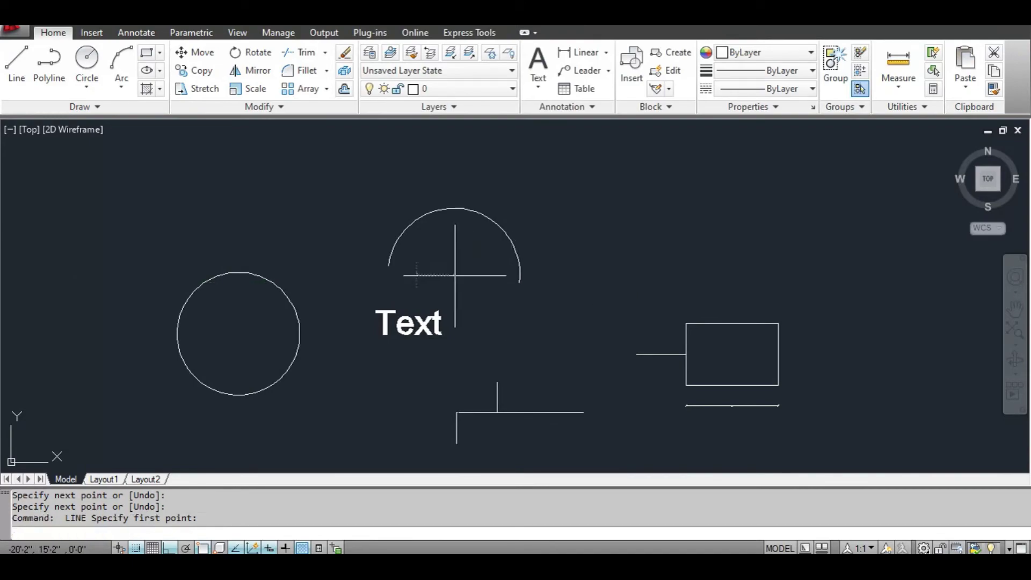
left_click(580, 275)
right_click(576, 291)
left_click(591, 304)
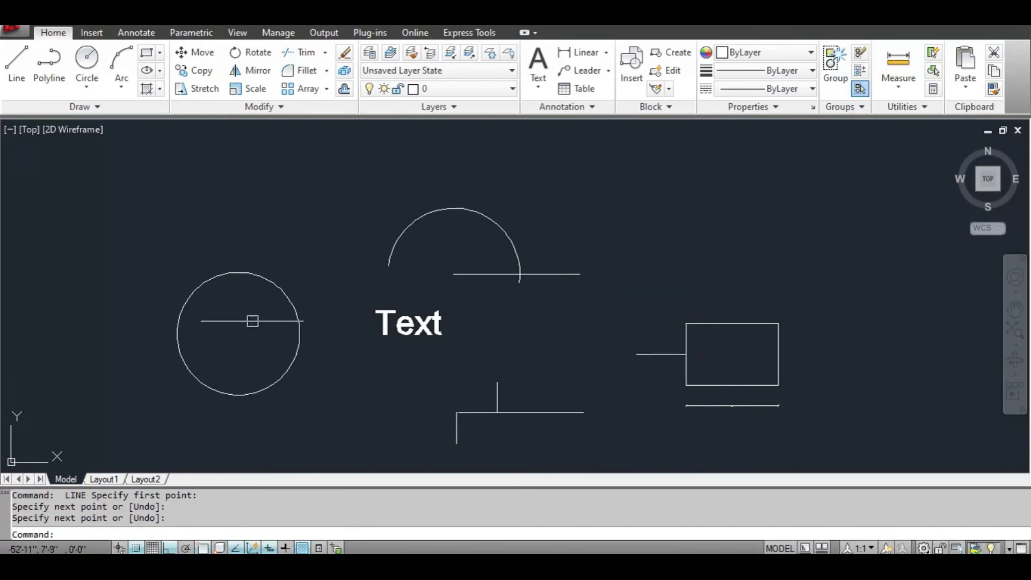
Draw a vertical line from the circle's center upward, ending above the circle.
key("Return")
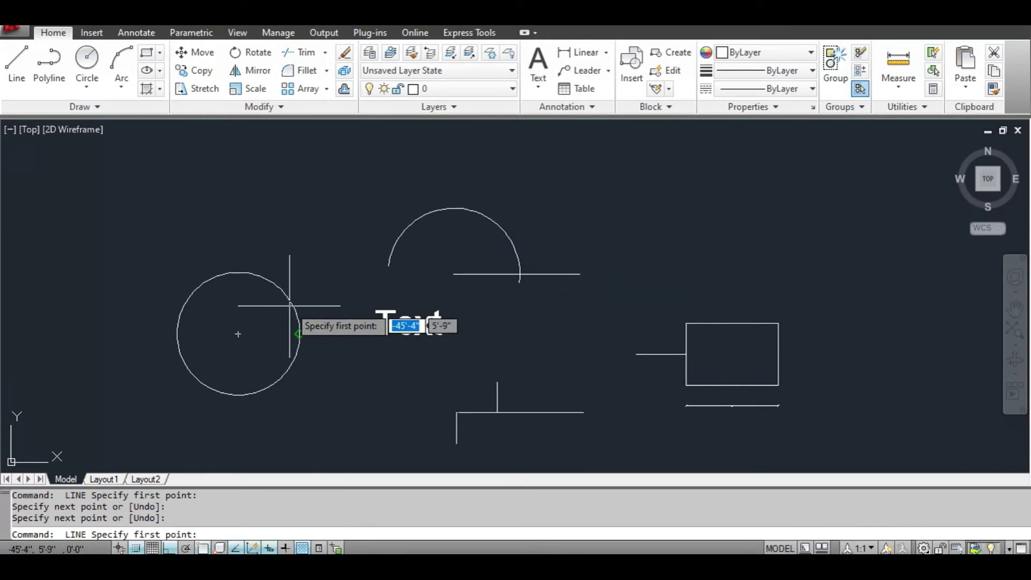
left_click(238, 334)
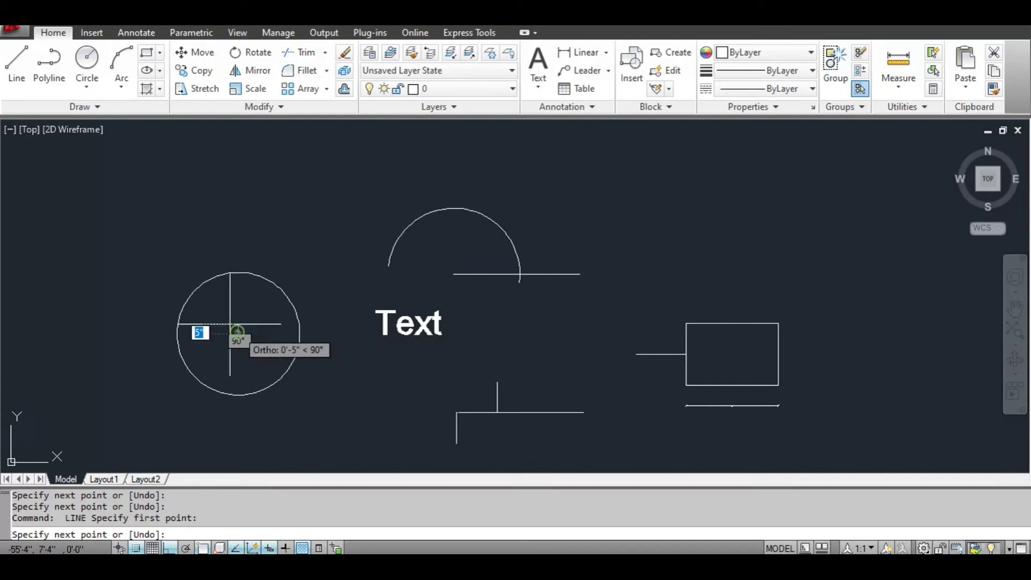
left_click(249, 226)
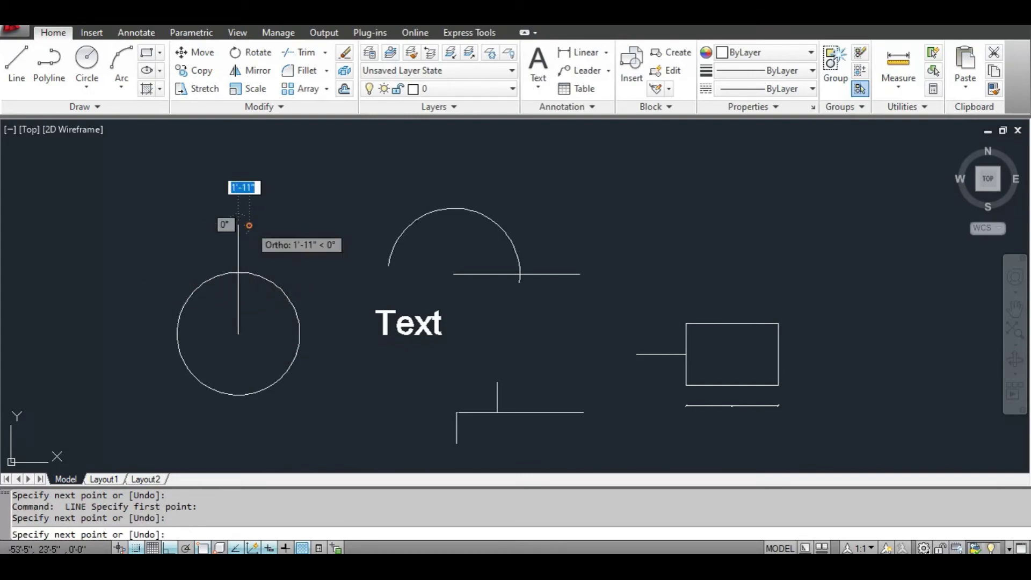
right_click(248, 223)
left_click(278, 239)
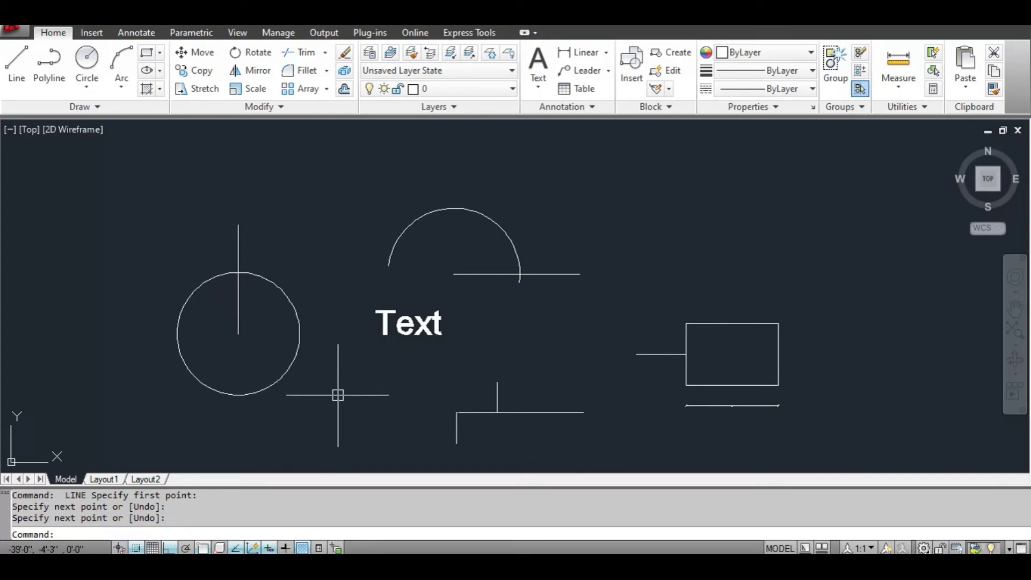
Draw a vertical line downward from the node at the text's lower-left insertion point.
key("Return")
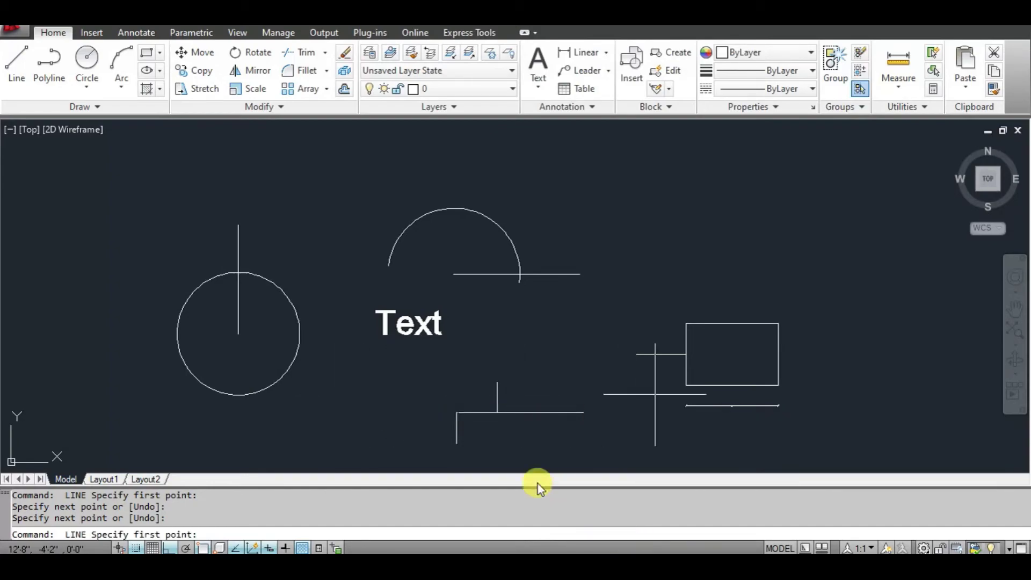
left_click(376, 334)
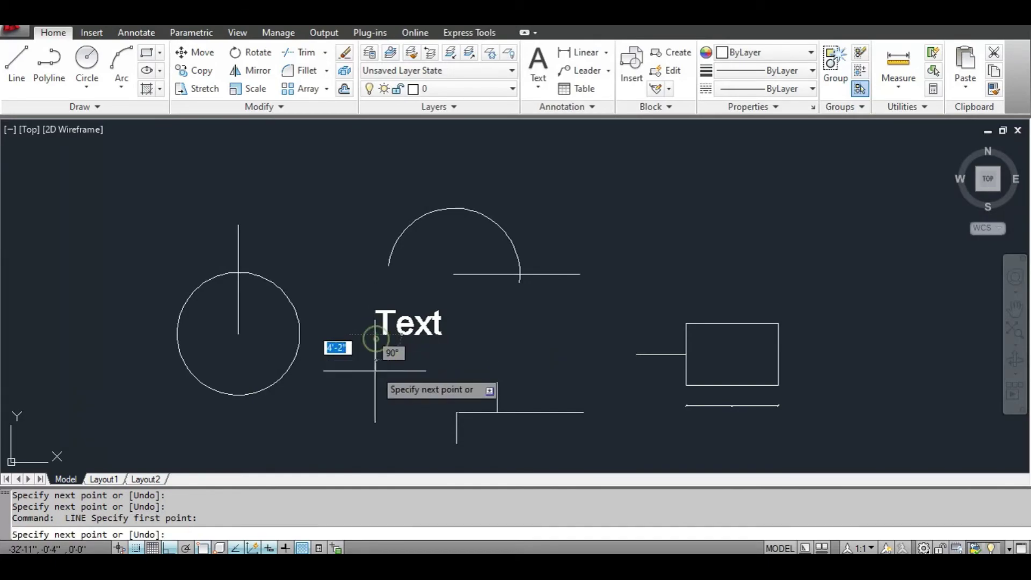
right_click(376, 401)
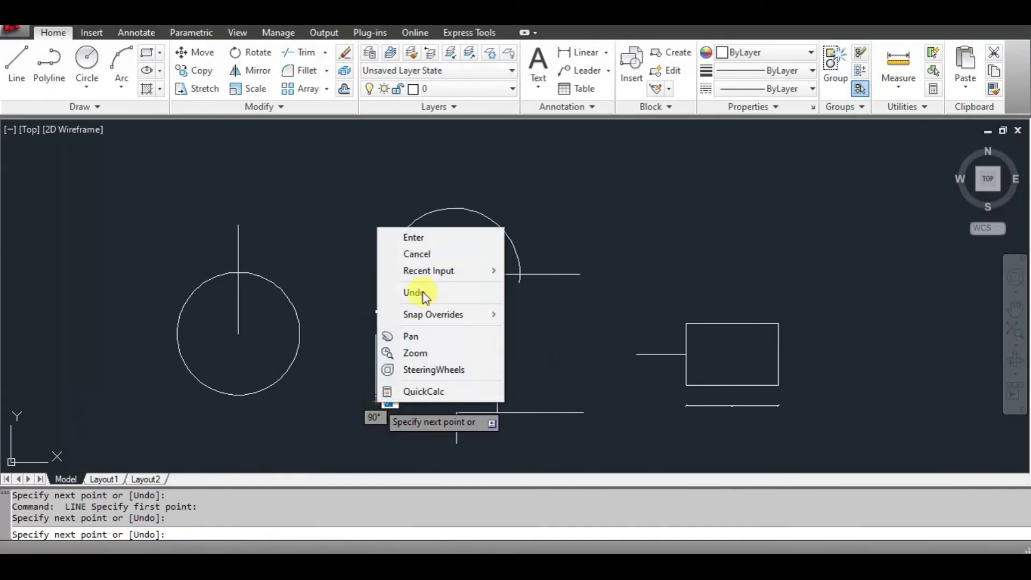
left_click(424, 242)
Draw a horizontal line to the left from the arc's top quadrant point.
key("Return")
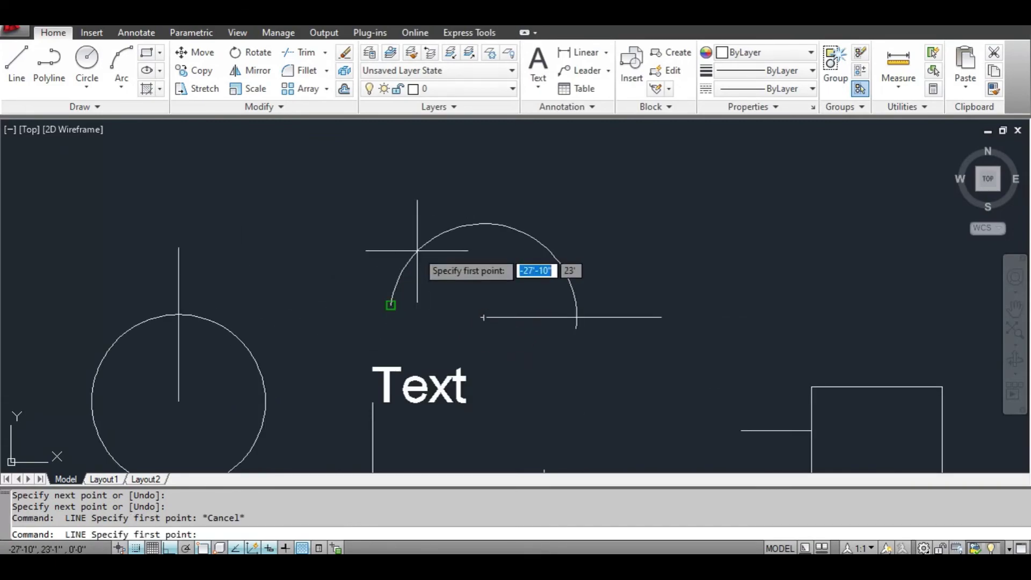
left_click(483, 223)
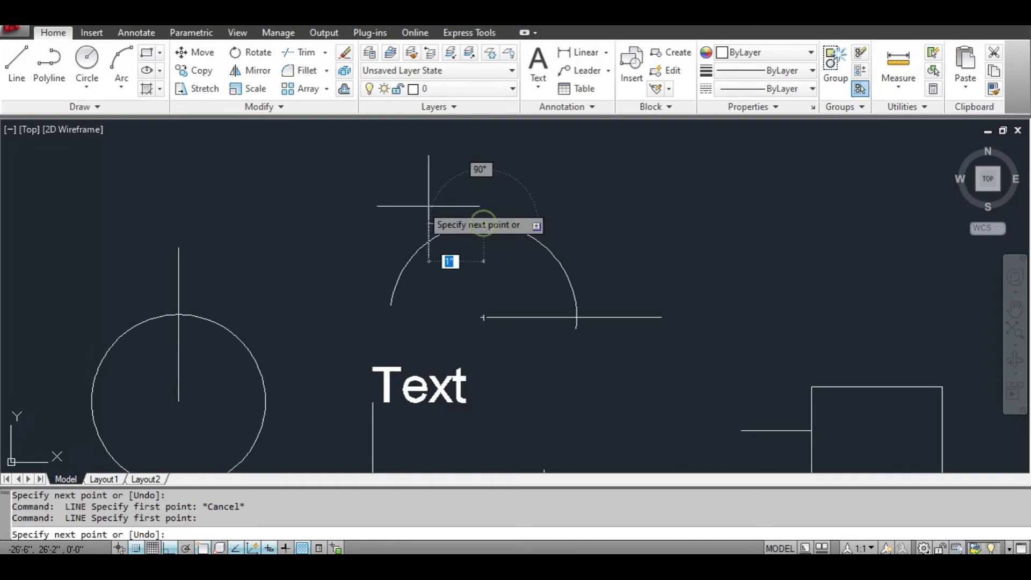
left_click(394, 192)
right_click(392, 193)
left_click(430, 214)
Draw a vertical line upward from the circle's right quadrant point.
key("Return")
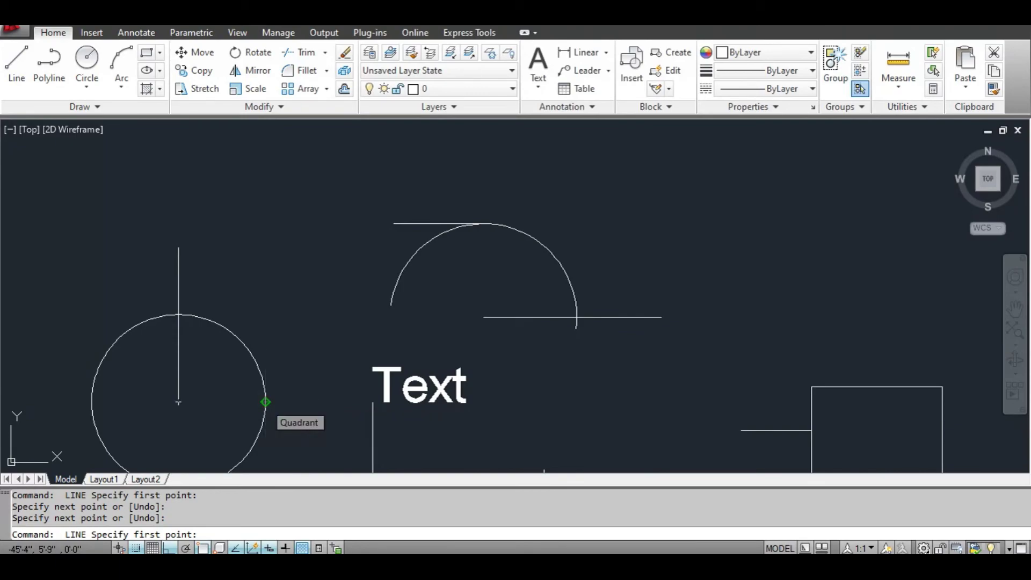
left_click(265, 401)
right_click(274, 273)
left_click(311, 282)
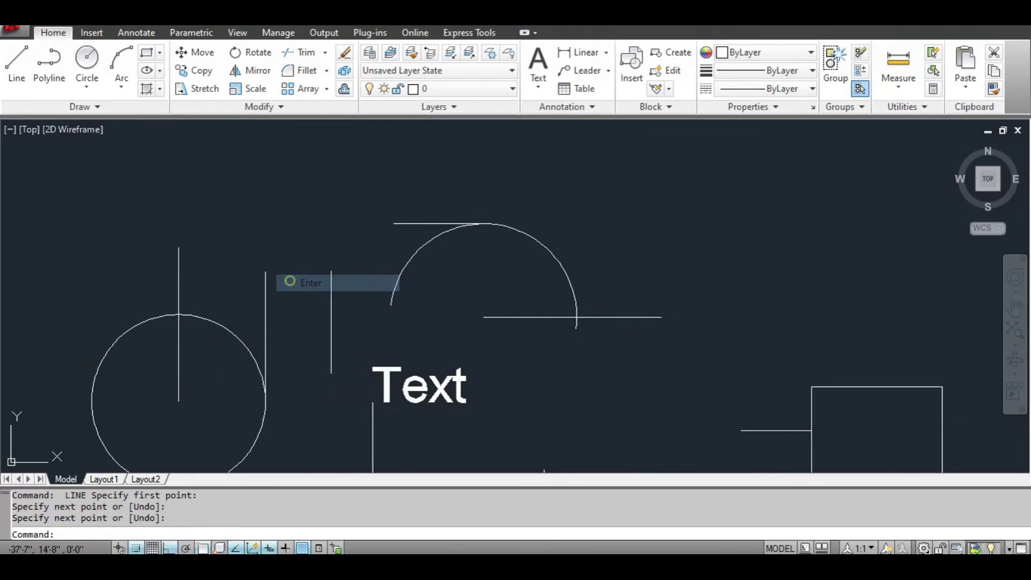
scroll(346, 327, "down", 2)
middle_click_drag(352, 334, 361, 262)
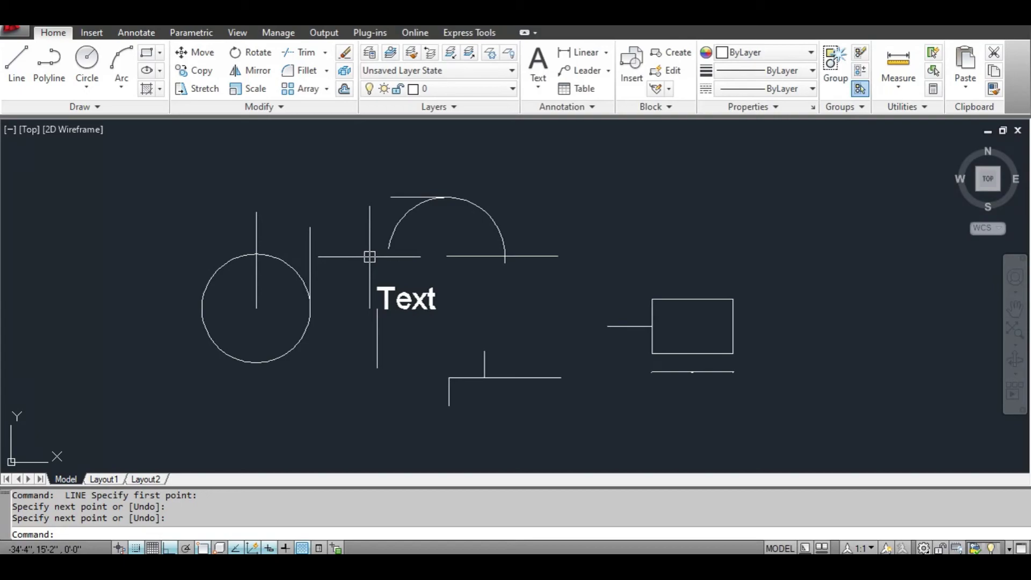
key("Return")
scroll(513, 290, "up", 2)
key("Escape")
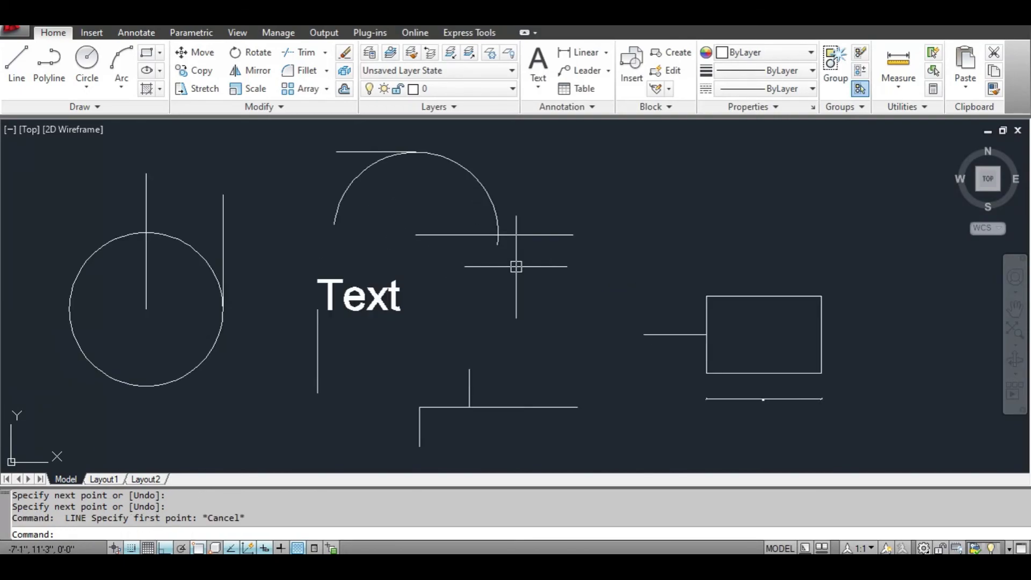
Replace the horizontal line starting at the arc's center with a shorter horizontal line crossing the arc near its right end.
left_click_drag(688, 262, 541, 205)
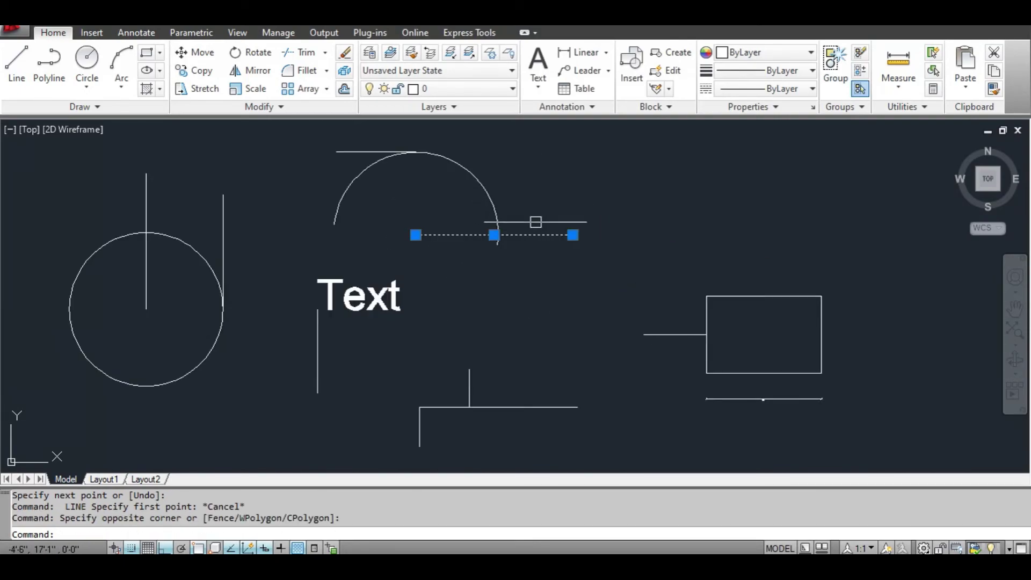
key("Delete")
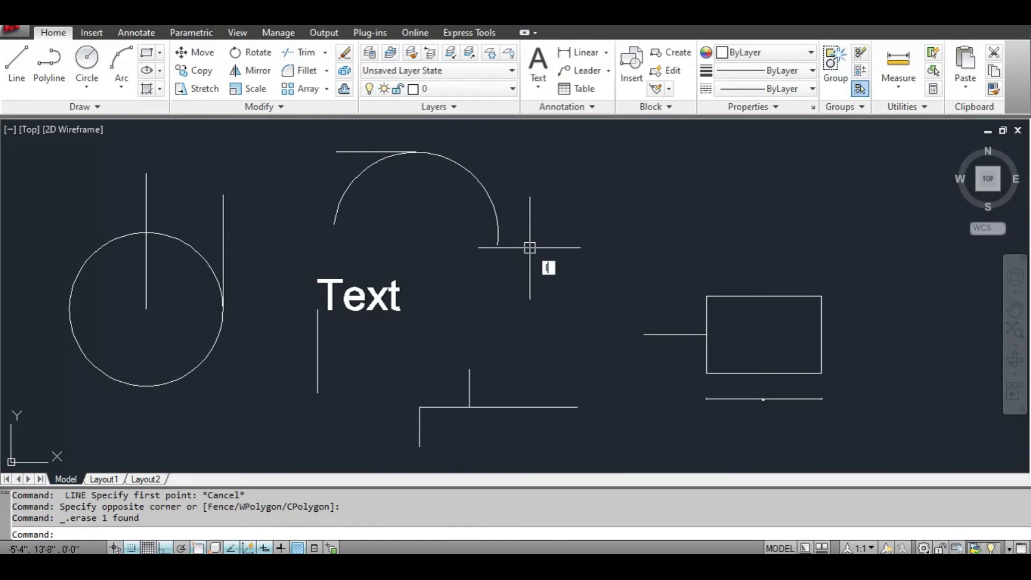
key("Return")
left_click(459, 231)
left_click(549, 225)
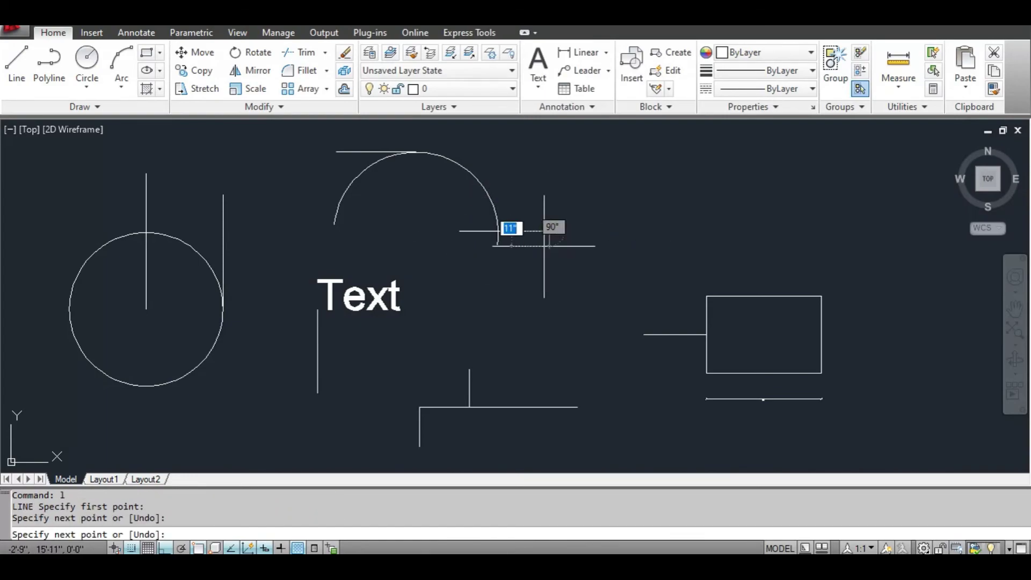
key("Escape")
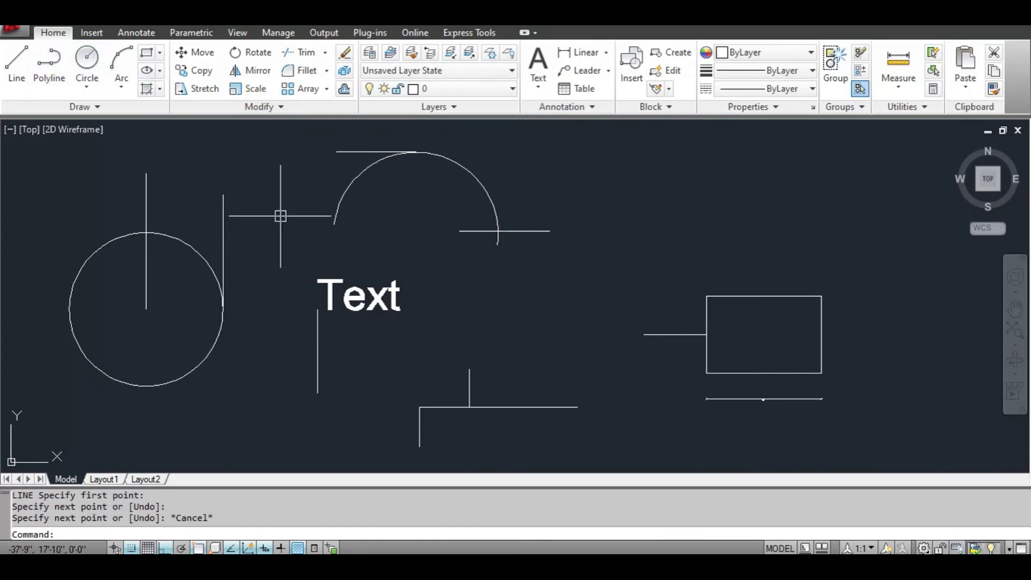
Draw a diagonal line up to the right from the intersection of the arc and the short horizontal line, with Ortho off.
type("l")
key("Return")
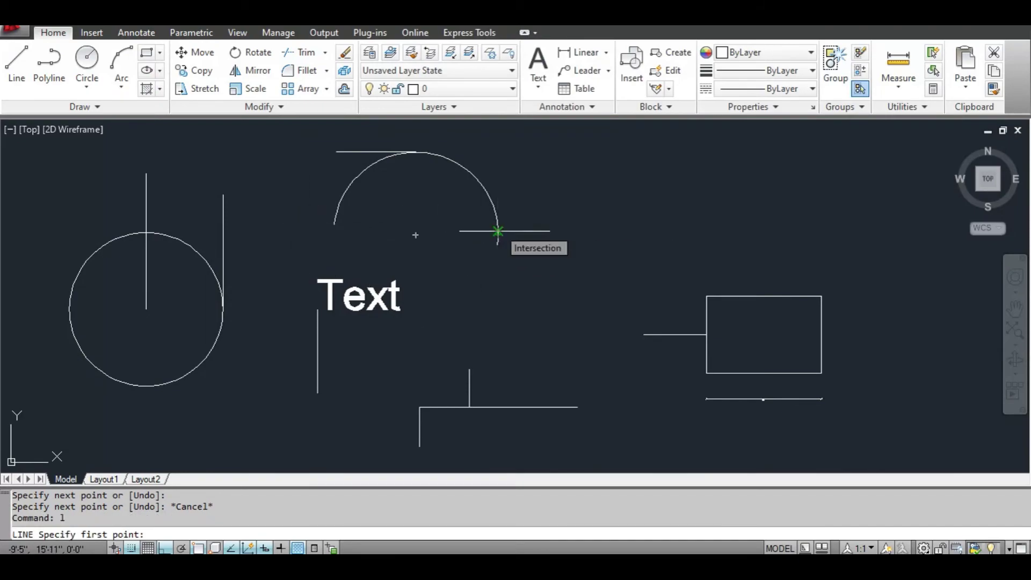
left_click(498, 232)
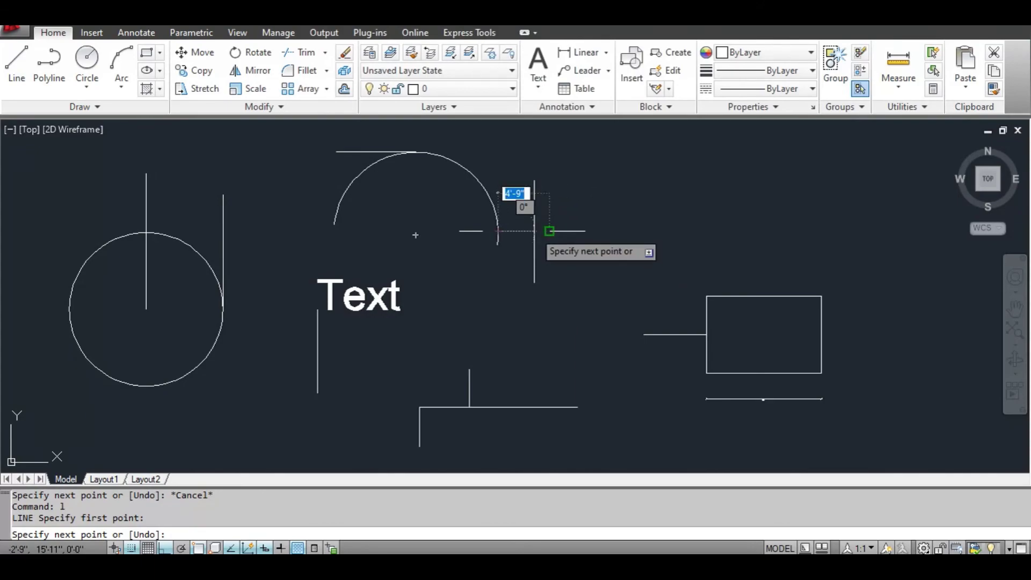
key("F8")
left_click(536, 190)
right_click(535, 191)
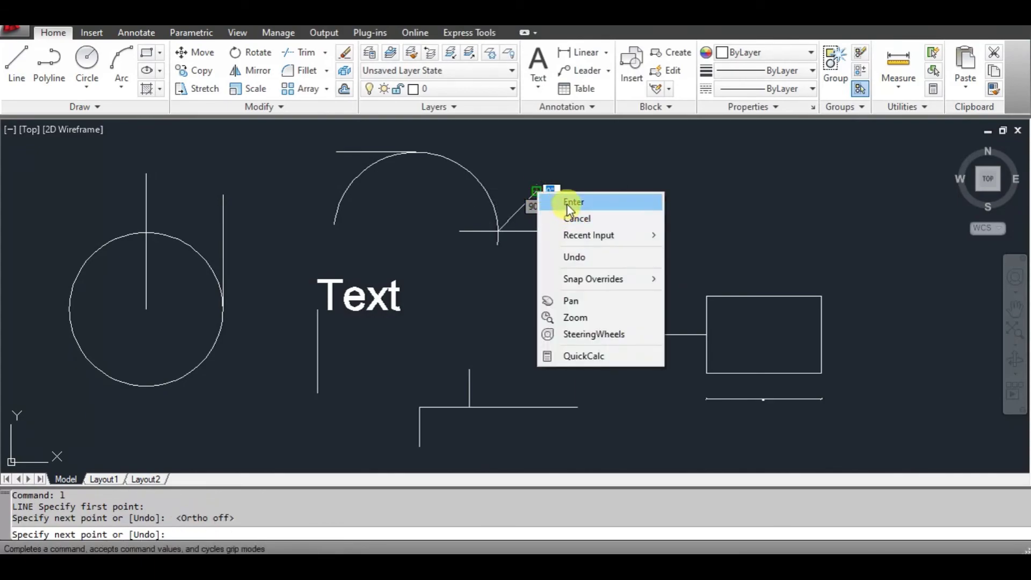
left_click(568, 203)
key("Return")
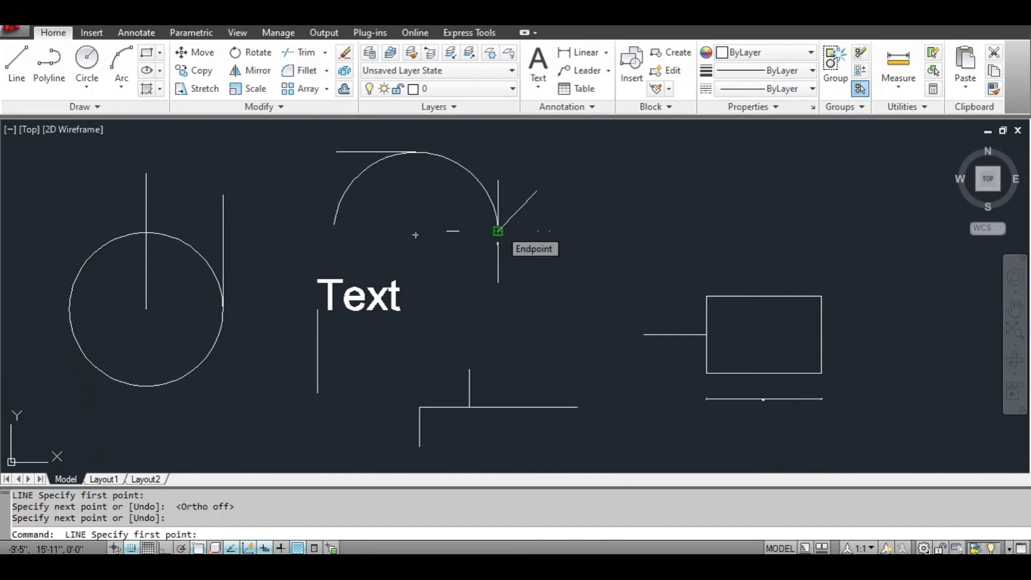
scroll(494, 237, "up", 4)
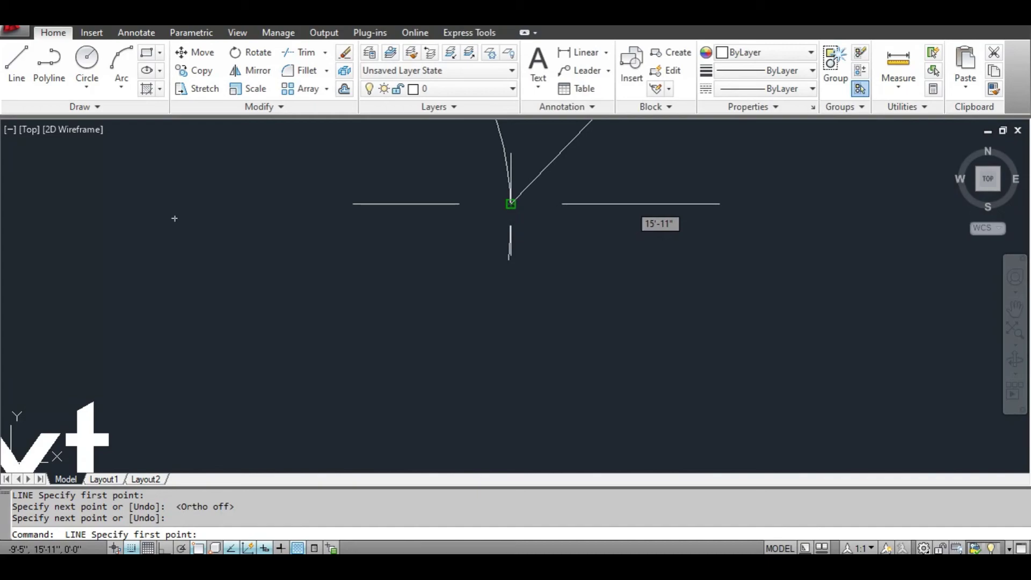
scroll(509, 259, "down", 4)
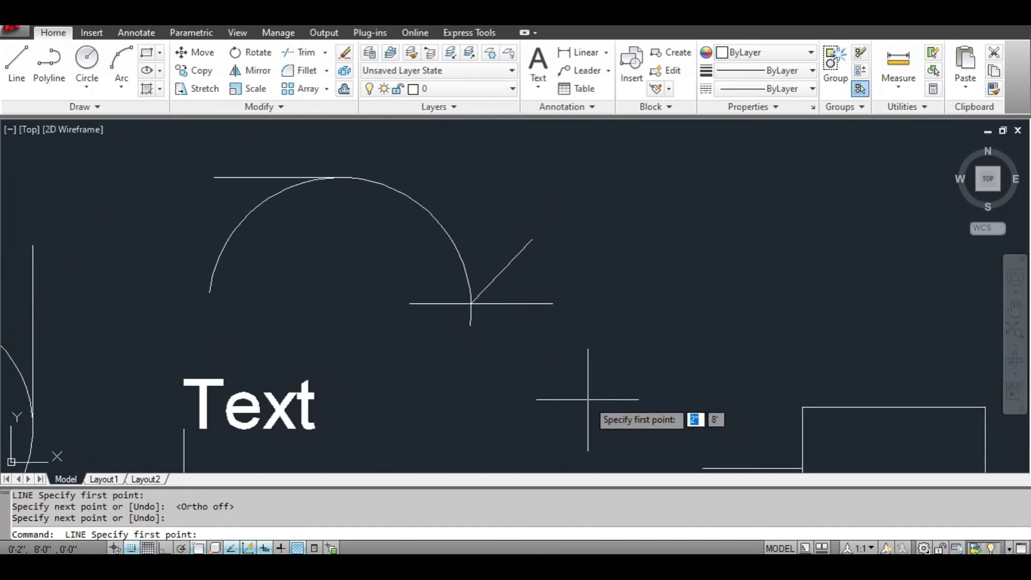
left_click(531, 240)
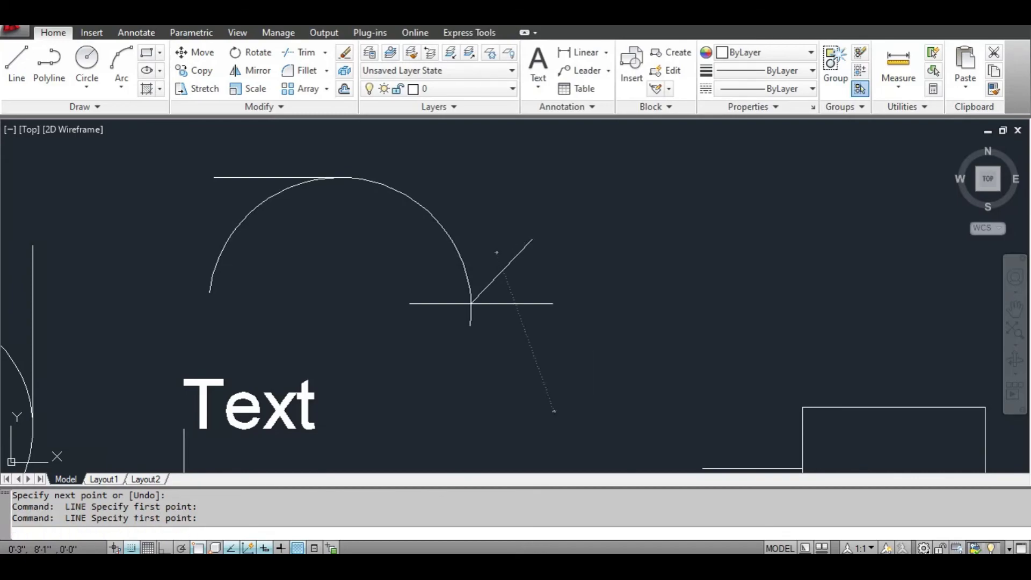
key("Escape")
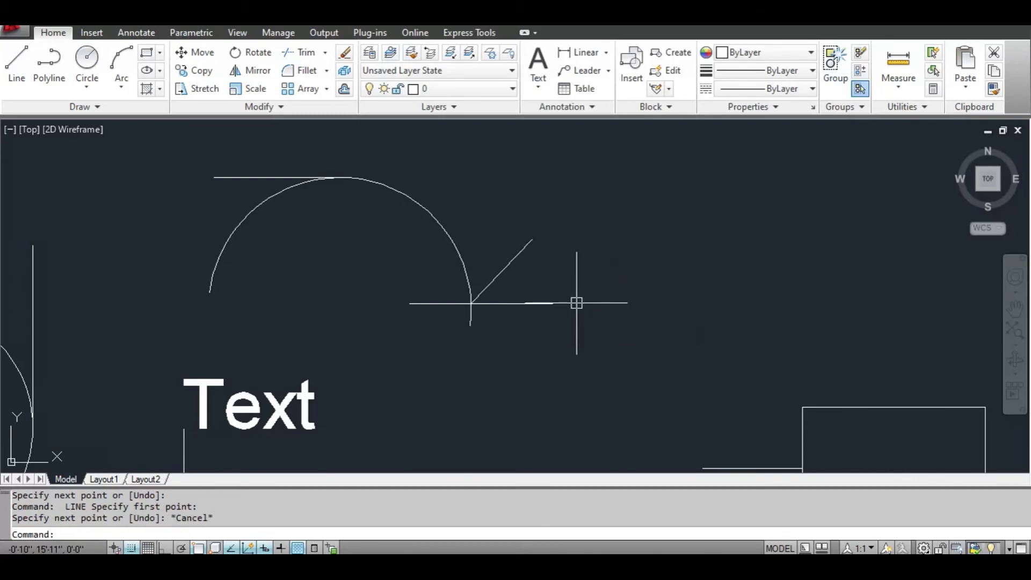
Draw a short, nearly vertical line upward from a point on the rightward extension of the horizontal line crossing the arc.
key("Return")
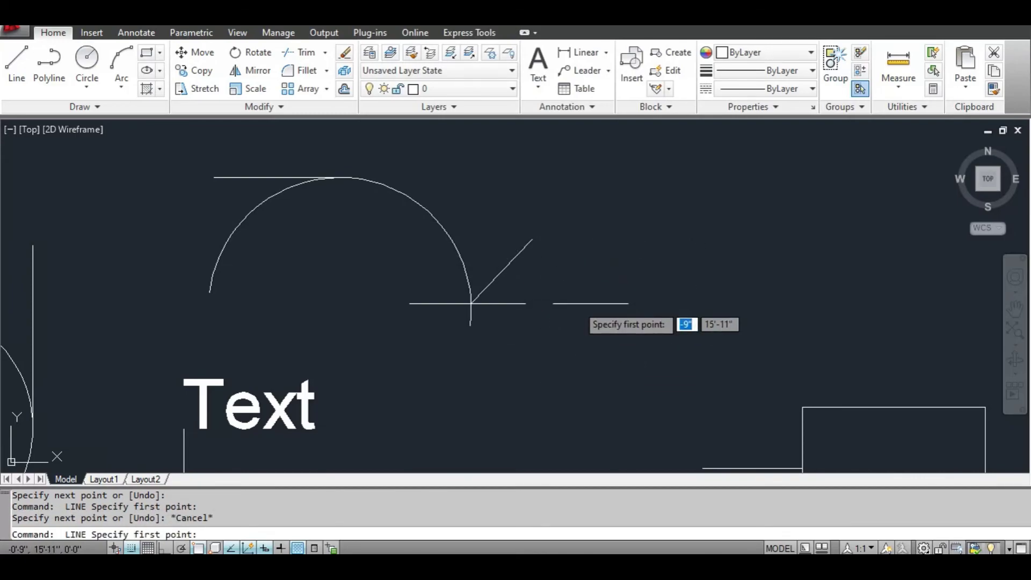
left_click(608, 304)
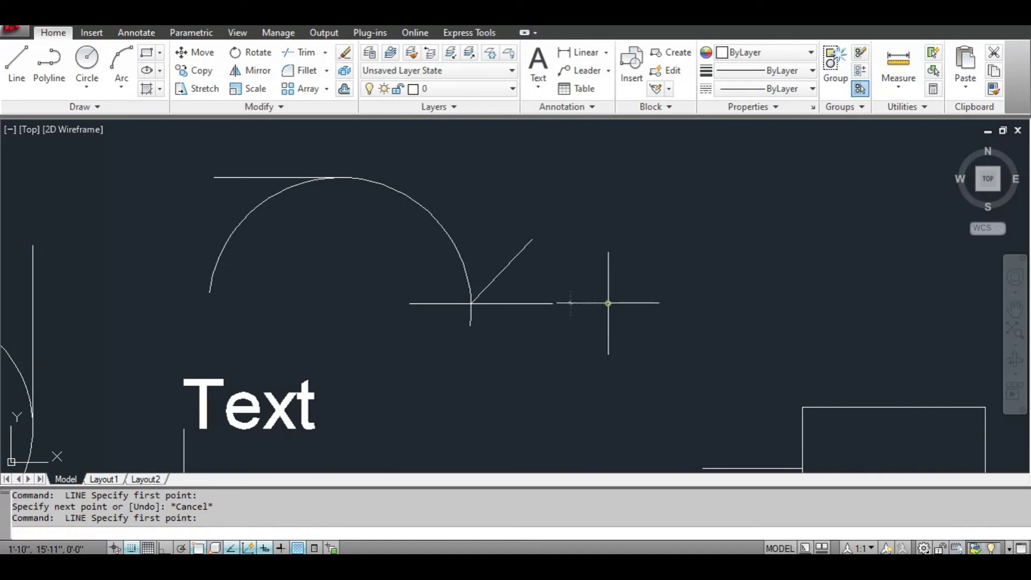
right_click(606, 246)
left_click(620, 256)
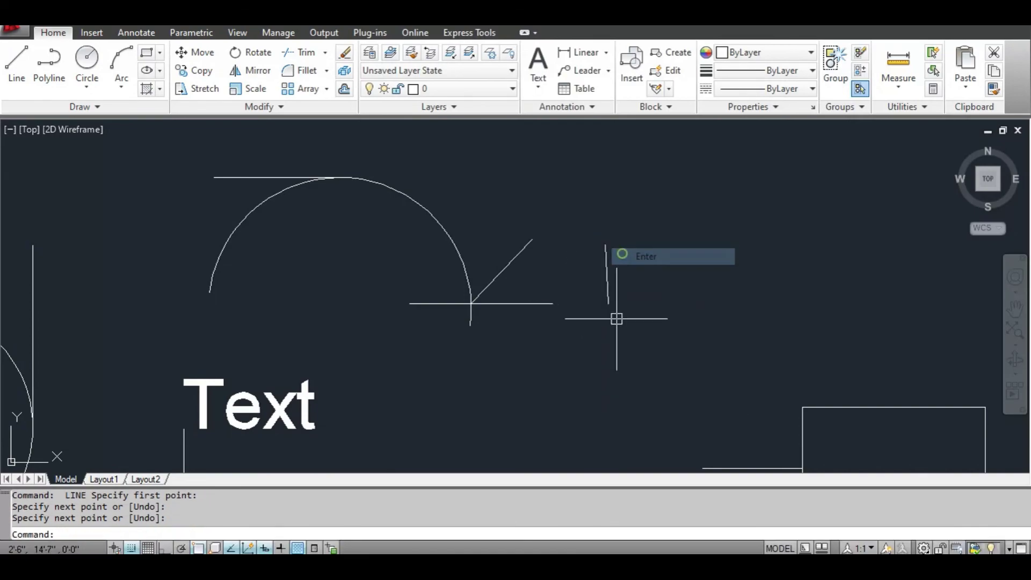
Draw a short, nearly horizontal line to the right from a point about 2'-10" along the downward extension of the near-vertical line.
key("Return")
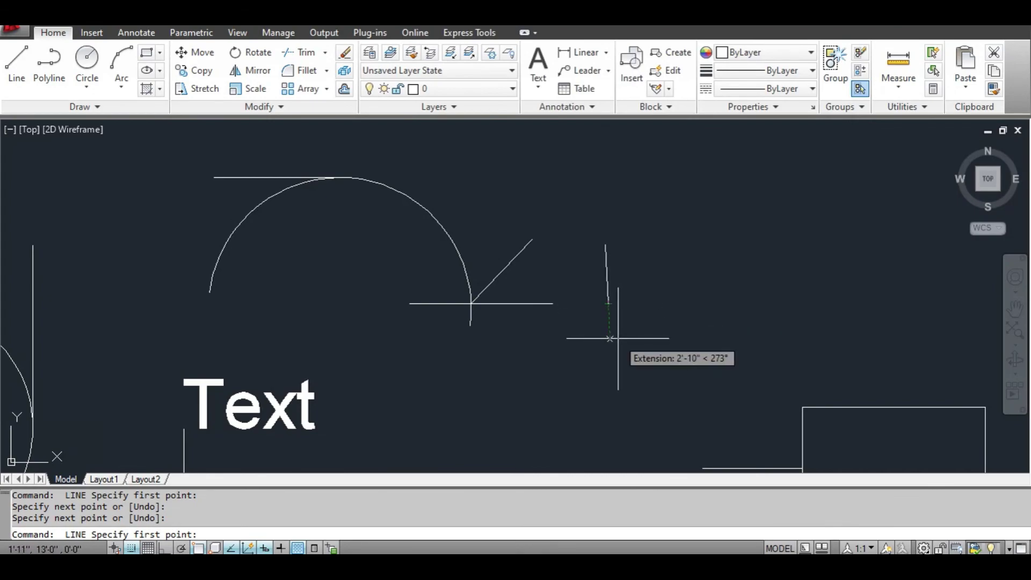
left_click(609, 338)
right_click(687, 333)
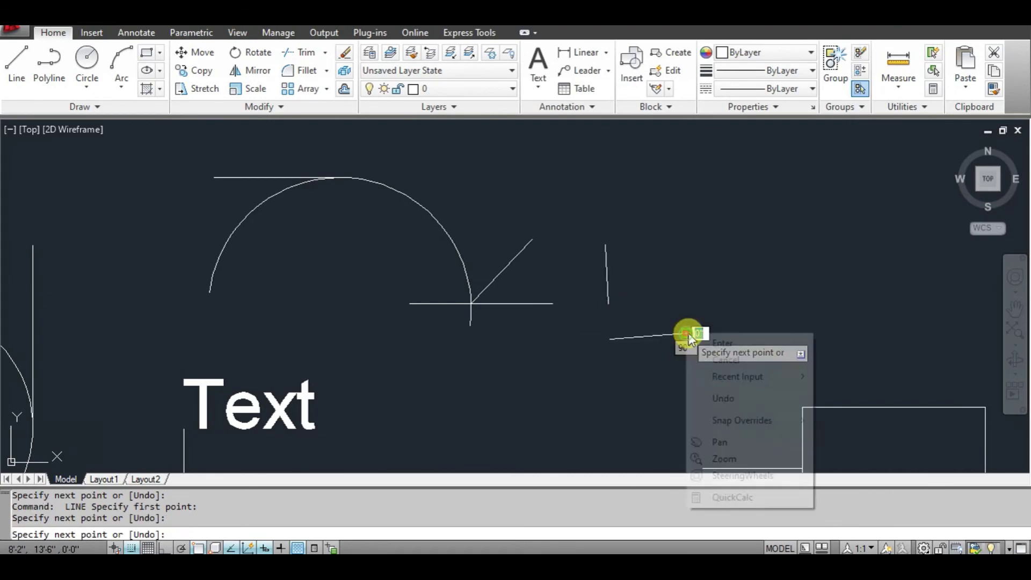
left_click(716, 344)
scroll(710, 348, "down", 3)
middle_click_drag(711, 347, 631, 324)
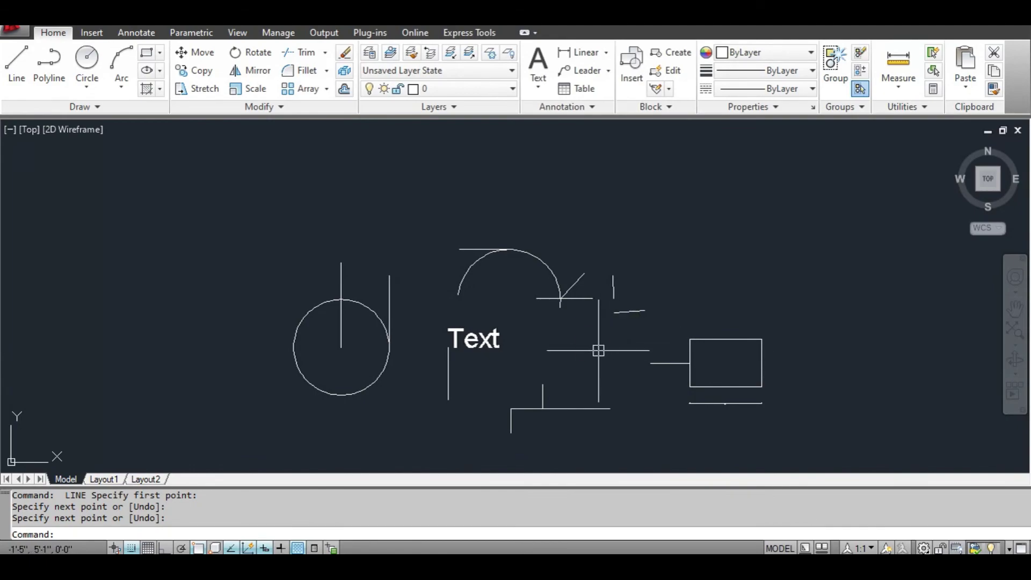
middle_click_drag(598, 350, 553, 330)
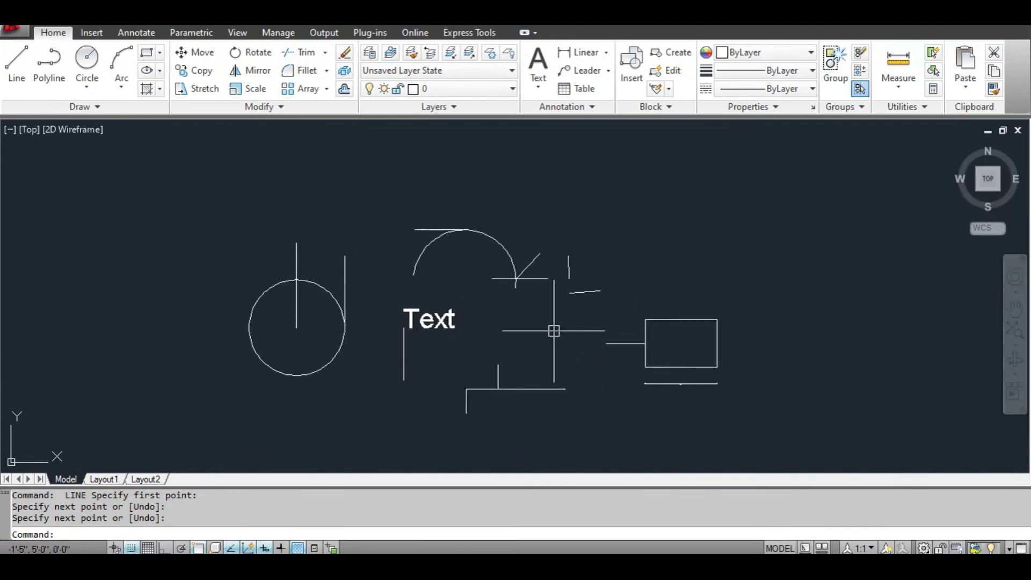